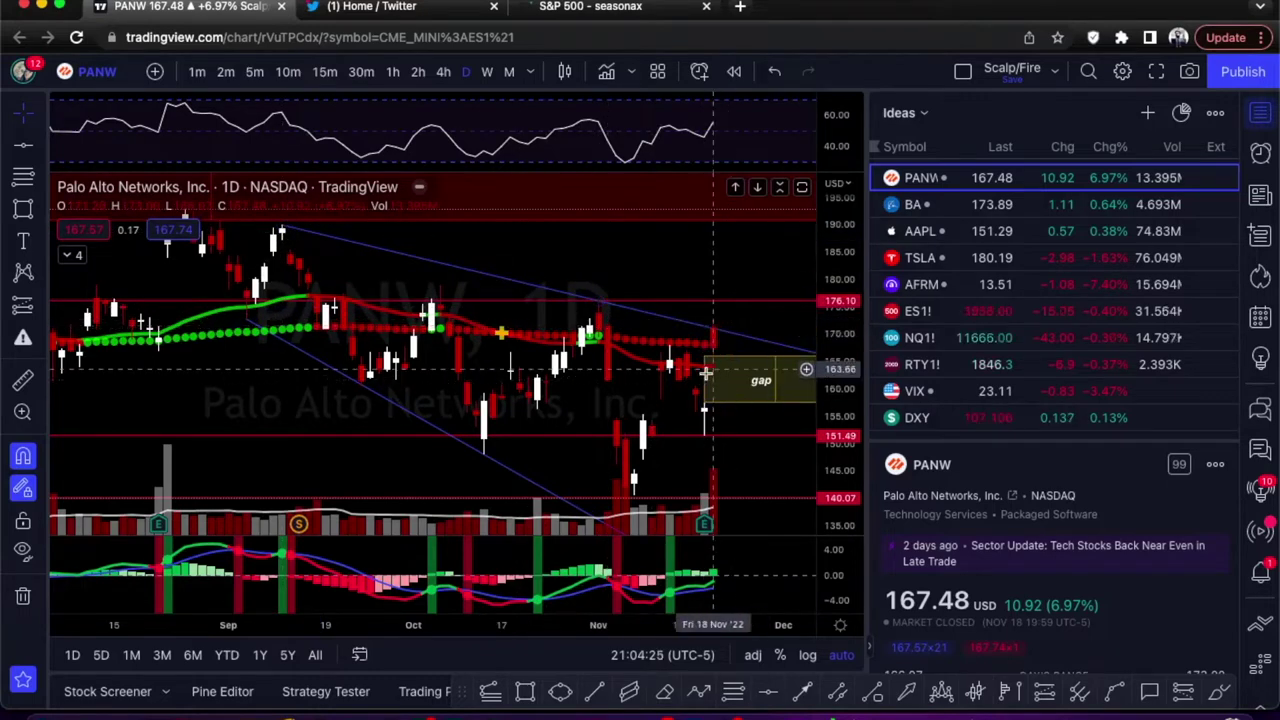
{"action": "left_click", "coordinate": [1220, 693]}
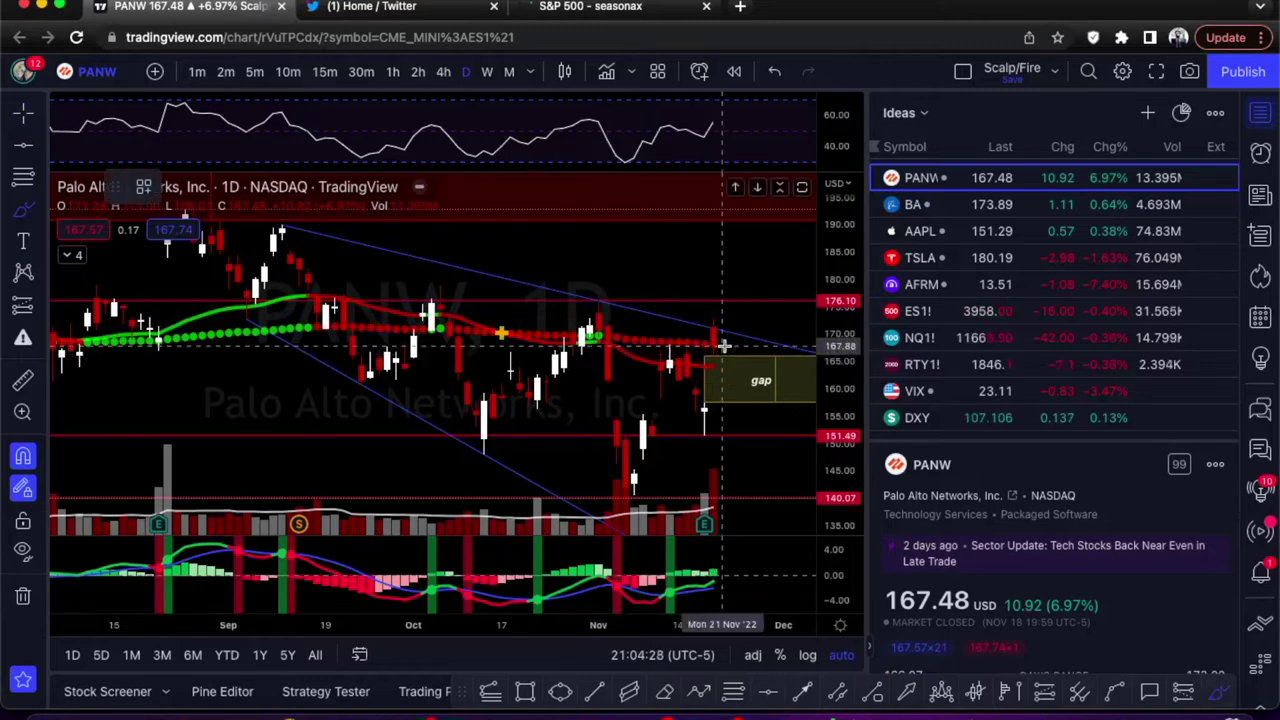
{"action": "mouse_move", "coordinate": [735, 352]}
{"action": "left_mouse_down"}
{"action": "mouse_move", "coordinate": [745, 403]}
{"action": "mouse_move", "coordinate": [768, 380]}
{"action": "left_mouse_up"}
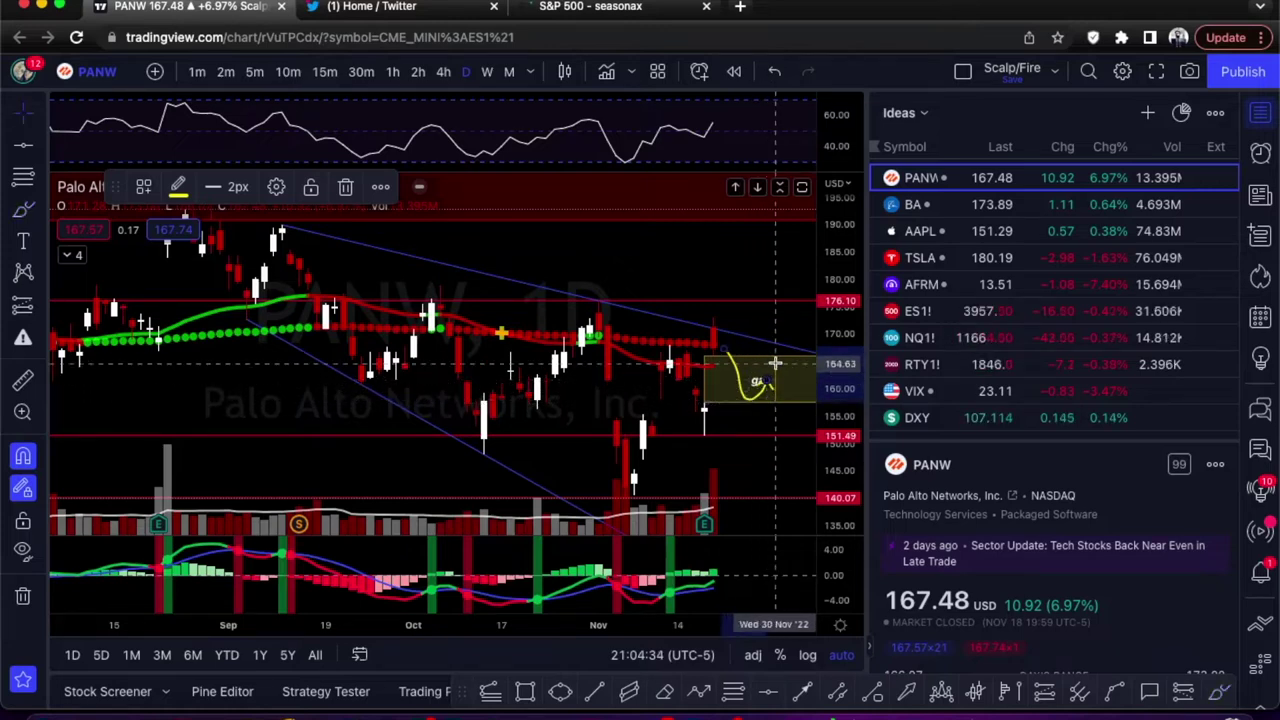
{"action": "key", "text": "Delete"}
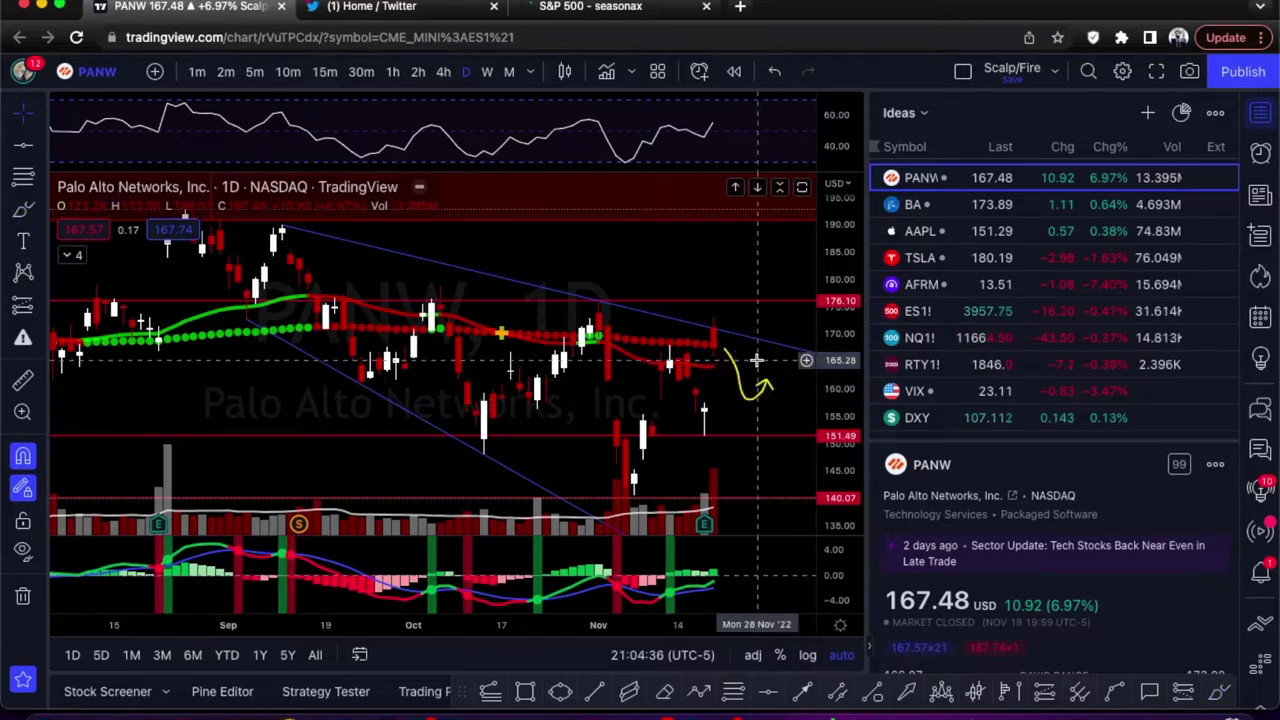
{"action": "left_click", "coordinate": [774, 71]}
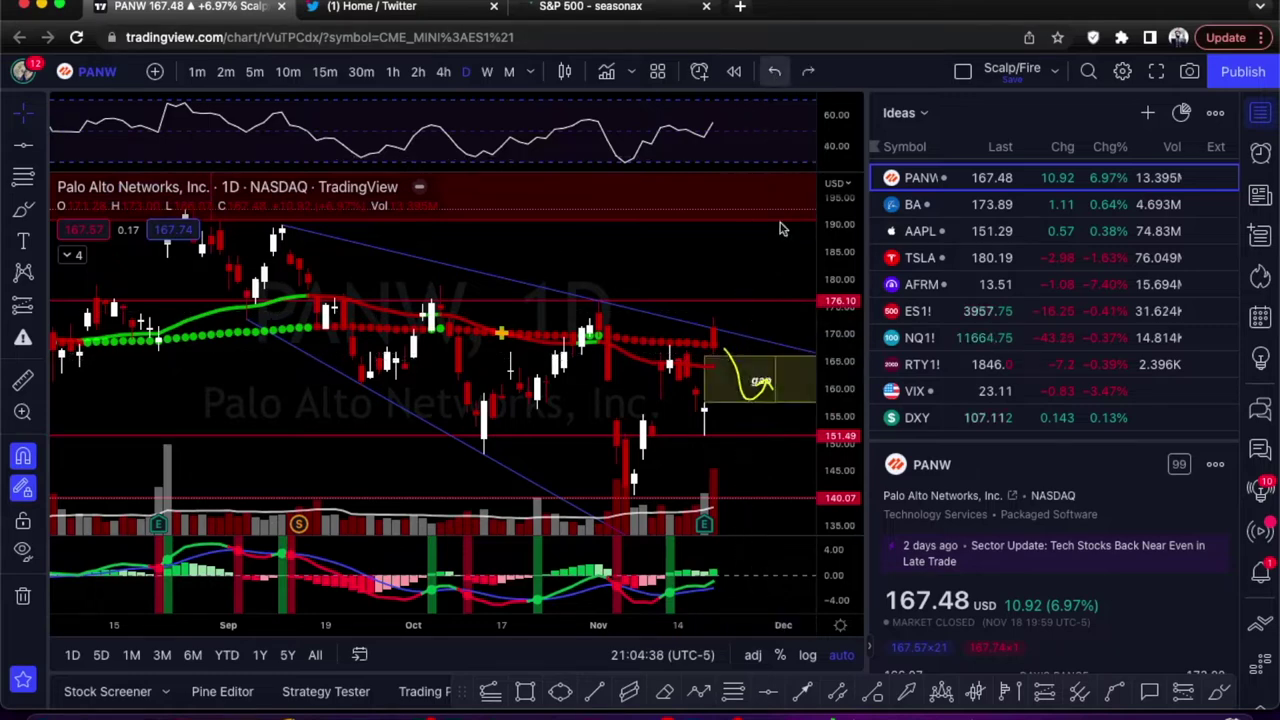
{"action": "left_click", "coordinate": [737, 376]}
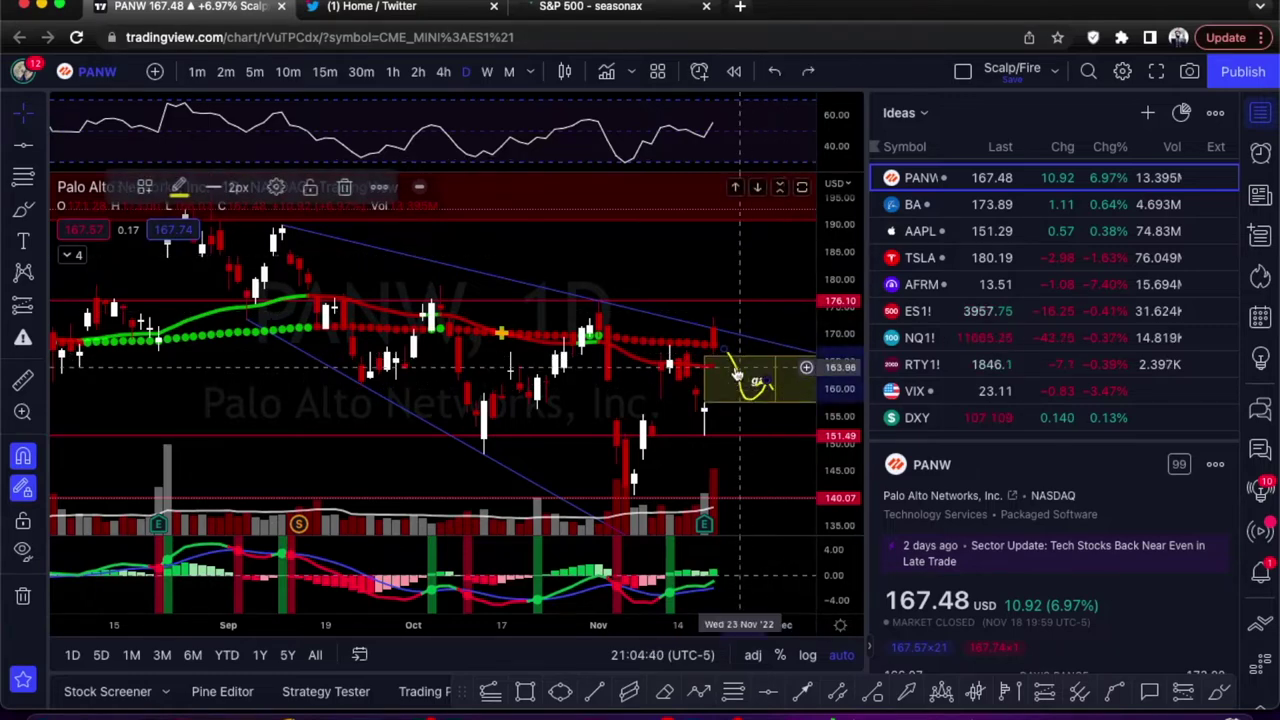
{"action": "key", "text": "Delete"}
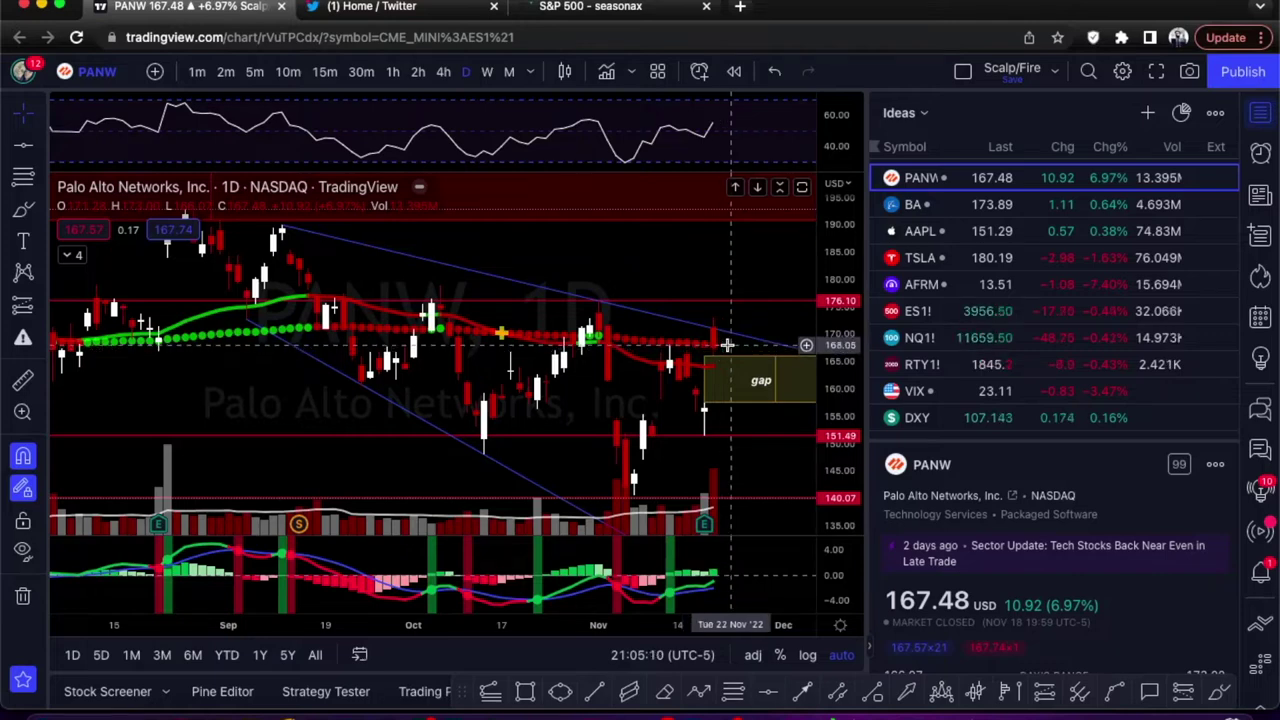
{"action": "left_click", "coordinate": [737, 380]}
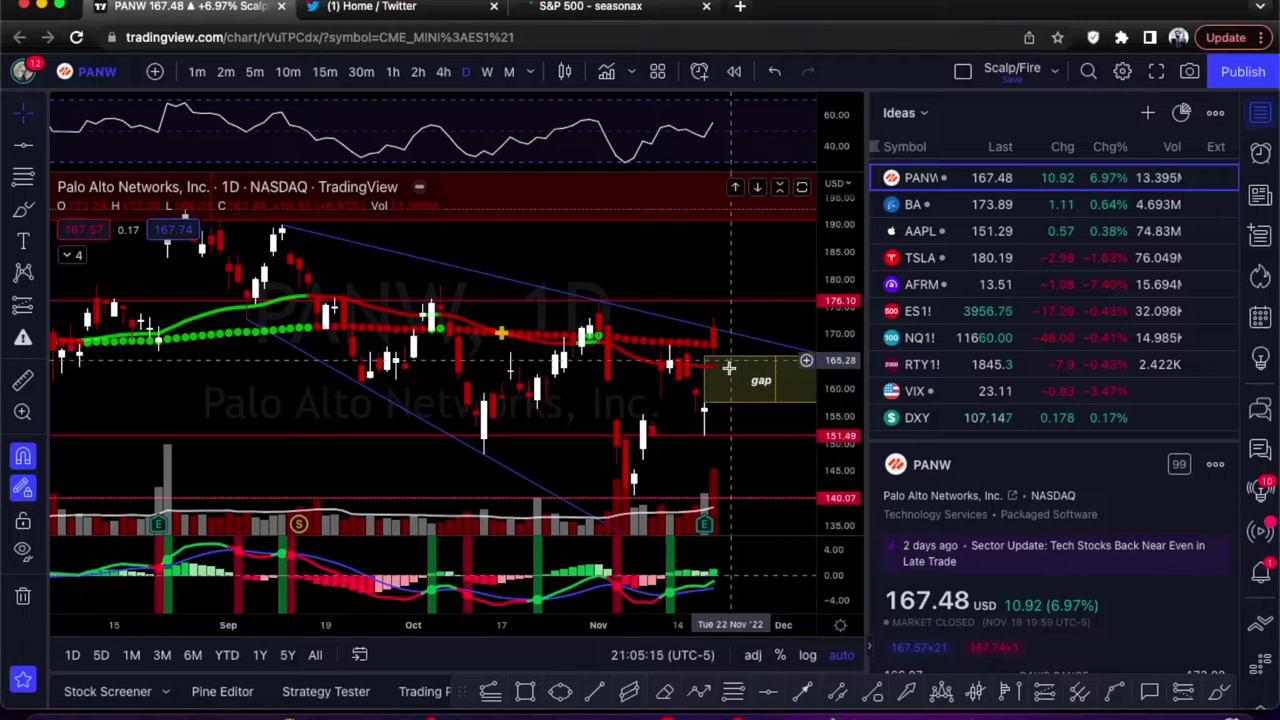
{"action": "left_click", "coordinate": [742, 335]}
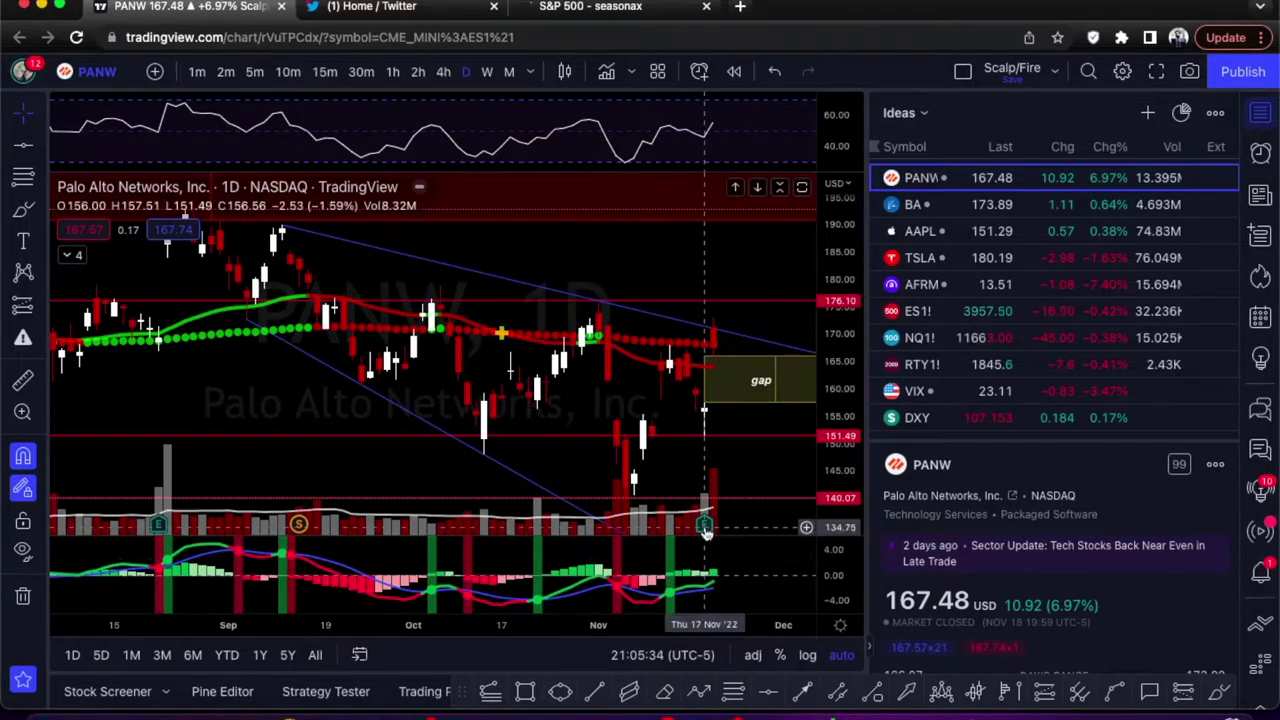
{"action": "mouse_move", "coordinate": [705, 529]}
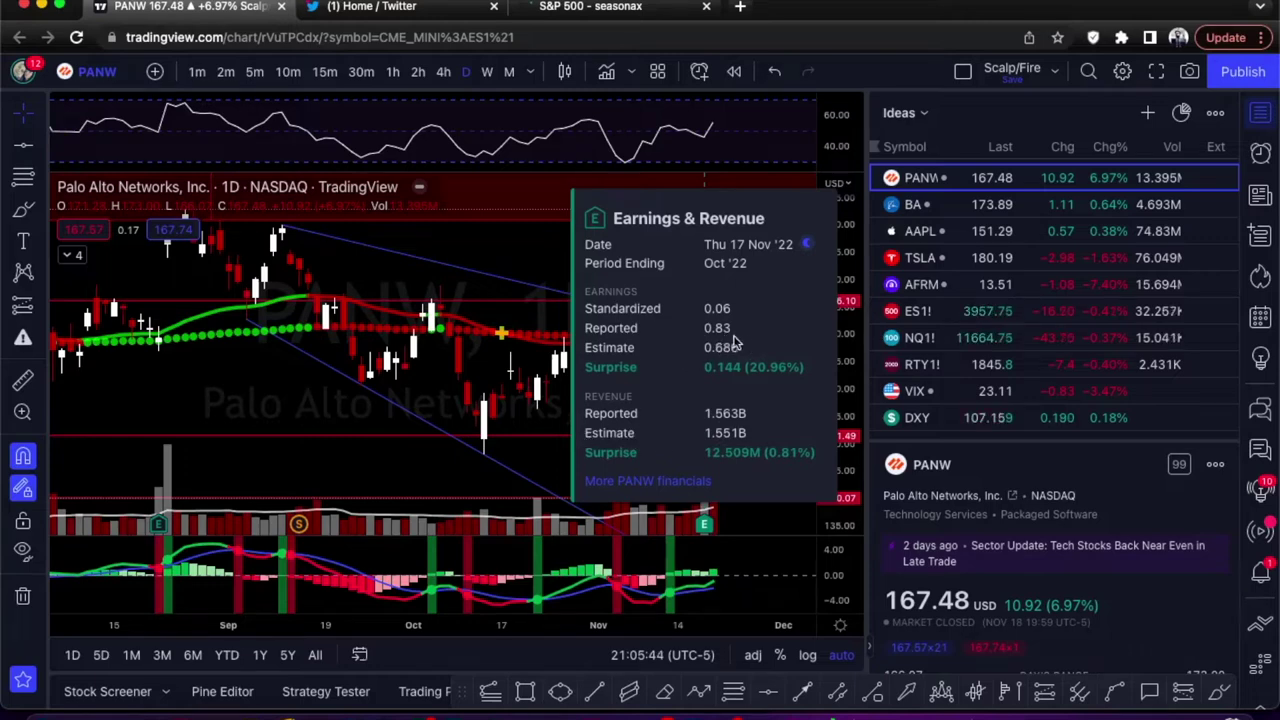
{"action": "left_click", "coordinate": [370, 440]}
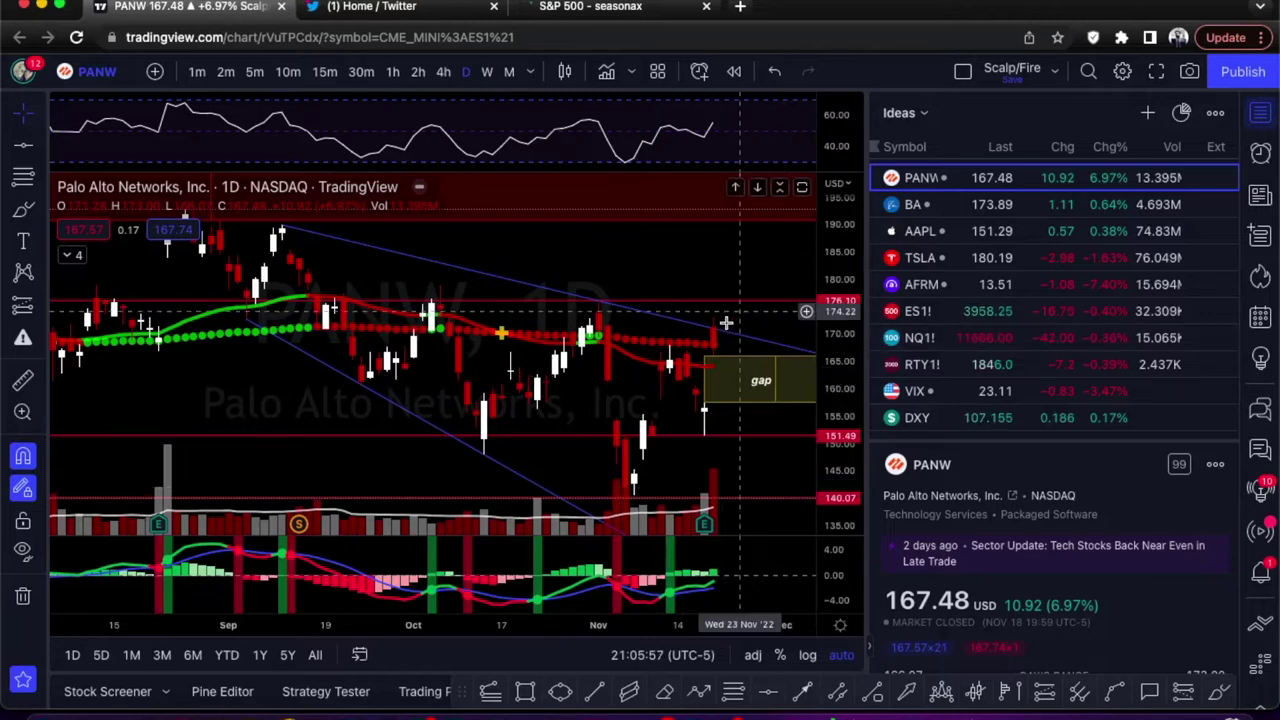
{"action": "left_click", "coordinate": [1215, 691]}
{"action": "mouse_move", "coordinate": [723, 316]}
{"action": "left_mouse_down"}
{"action": "mouse_move", "coordinate": [737, 297]}
{"action": "mouse_move", "coordinate": [749, 320]}
{"action": "left_mouse_up"}
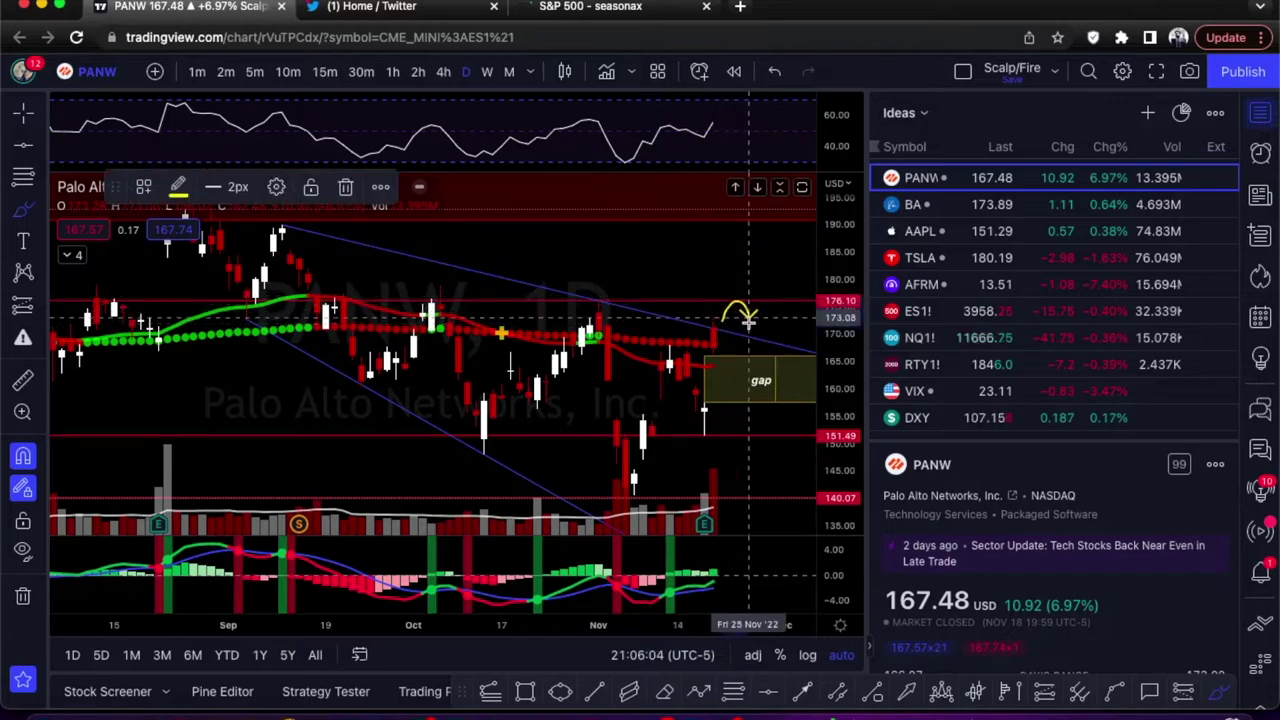
{"action": "key", "text": "BackSpace"}
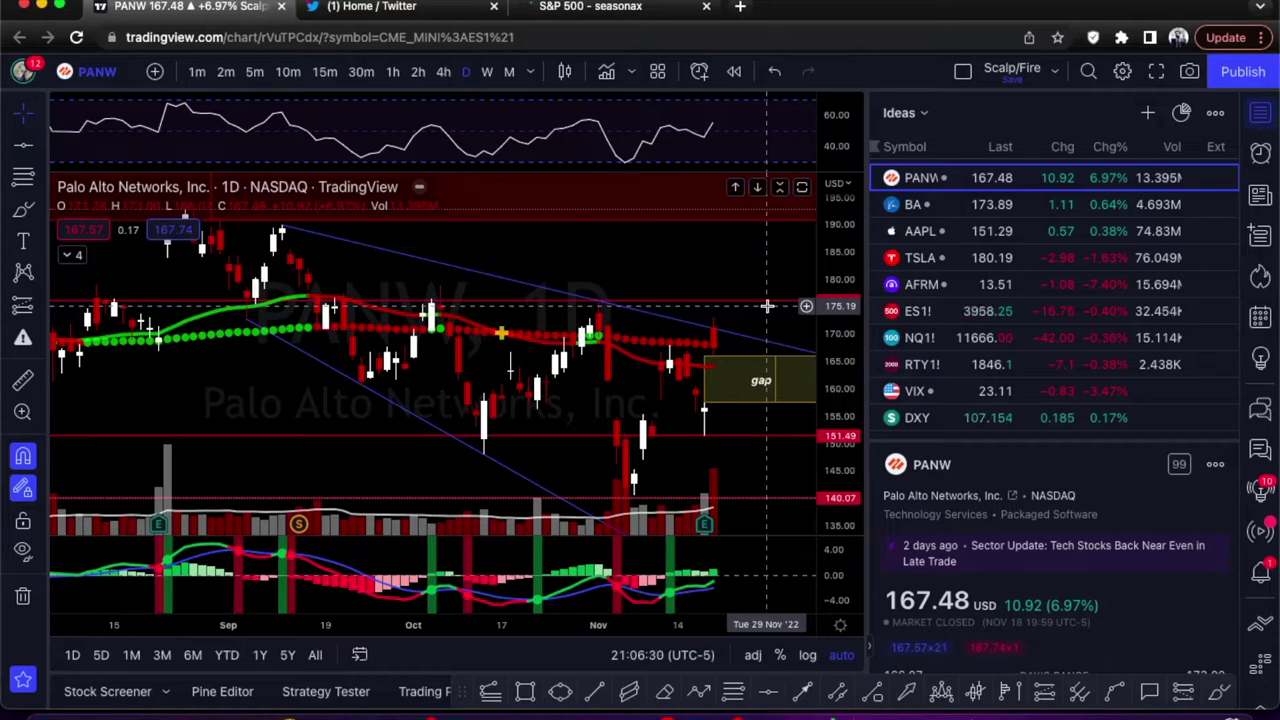
Move from PANW to BA in the watchlist to show Boeing's daily chart with Fibonacci levels 120.99–173.85
{"action": "key", "text": "Down"}
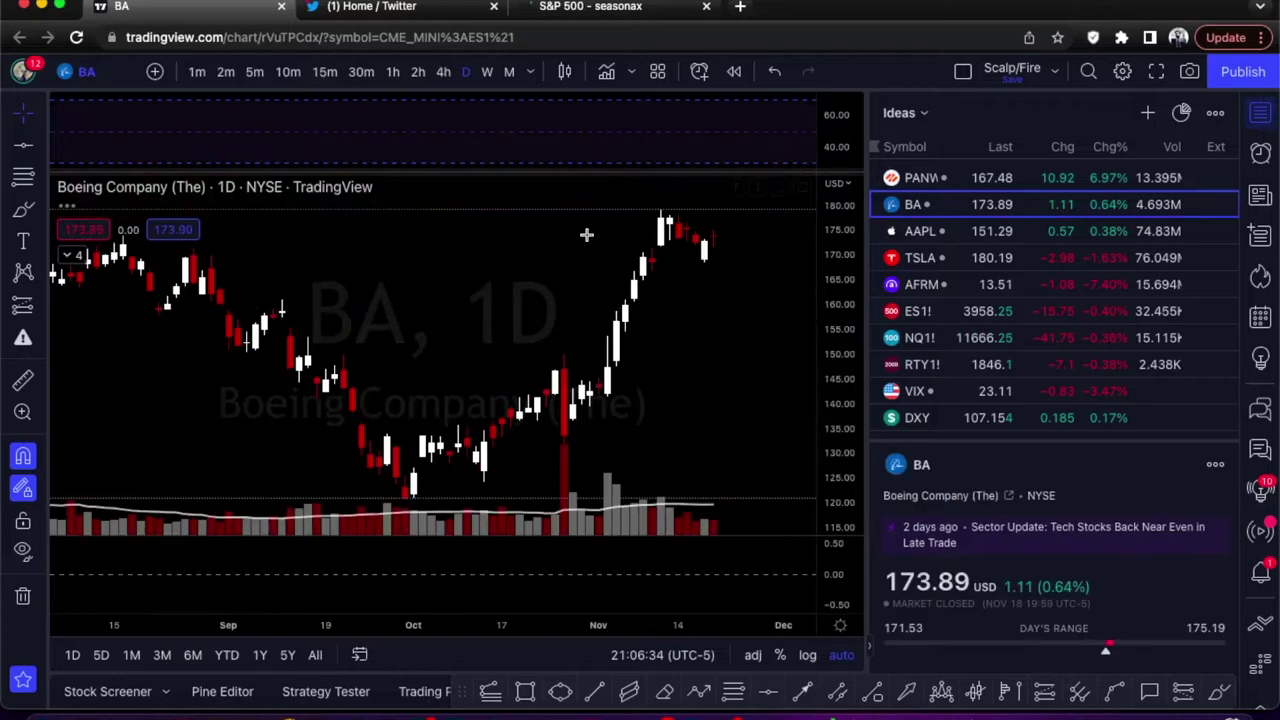
{"action": "scroll", "coordinate": [610, 257], "scroll_direction": "left", "scroll_amount": 2}
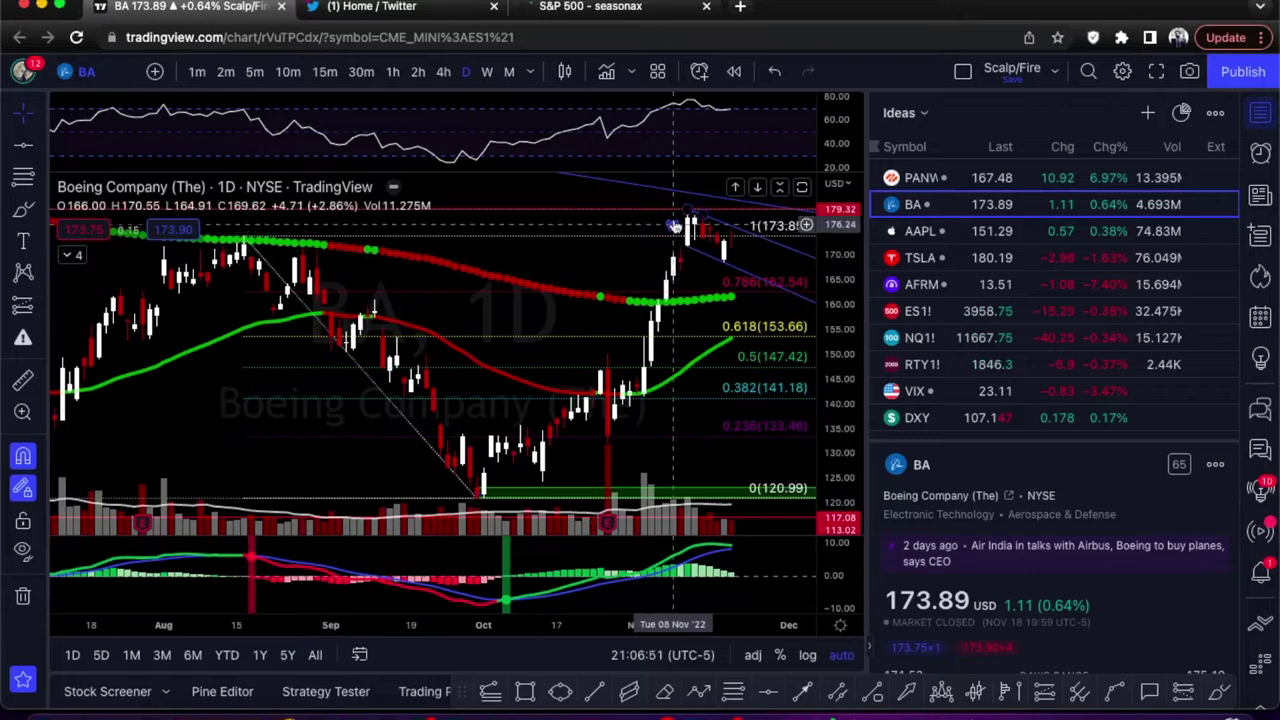
Draw a rectangle from about 169.29 to 166.86 under the latest candles and apply the Demand Zone template
{"action": "left_click", "coordinate": [445, 73]}
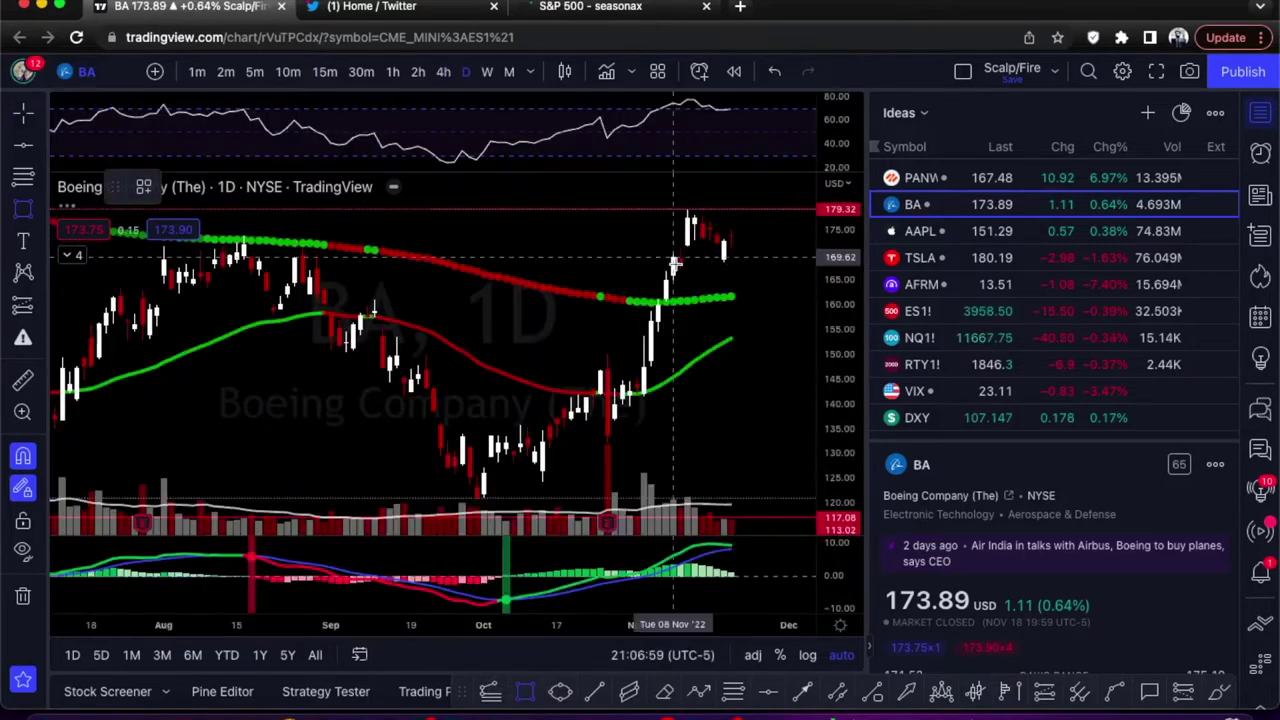
{"action": "left_click_drag", "start_coordinate": [681, 259], "coordinate": [680, 270]}
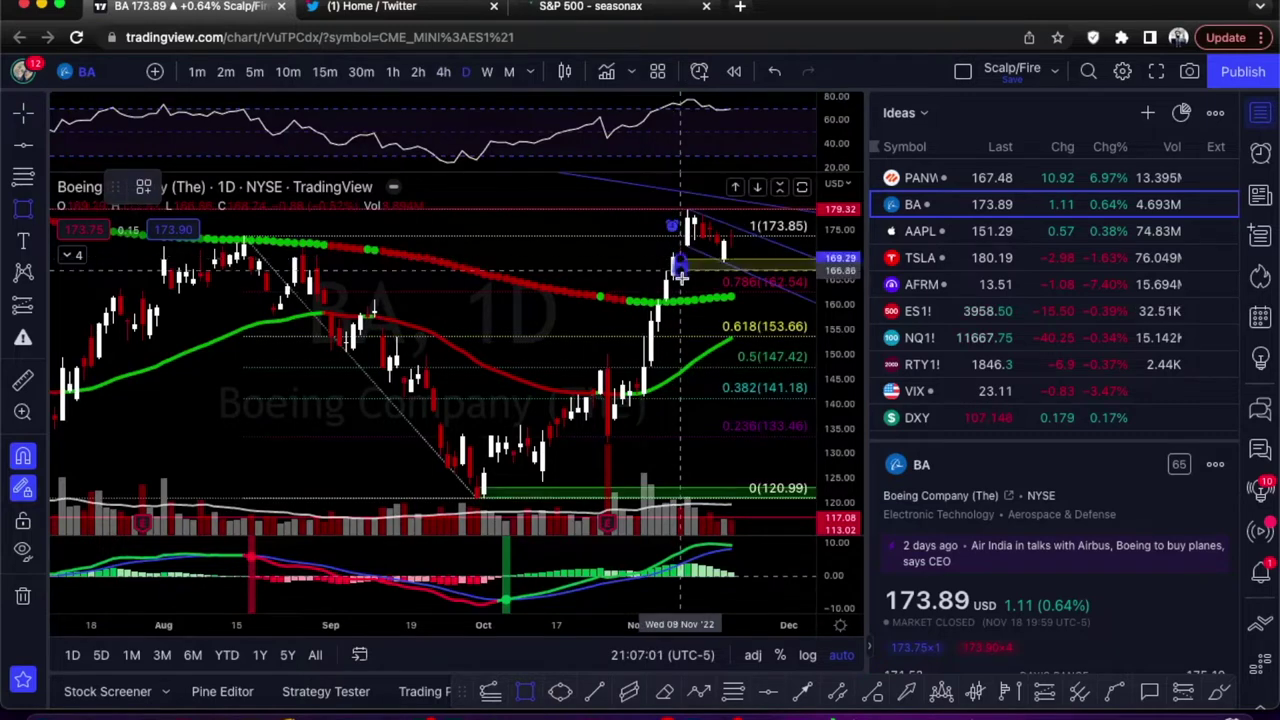
{"action": "right_click", "coordinate": [681, 276]}
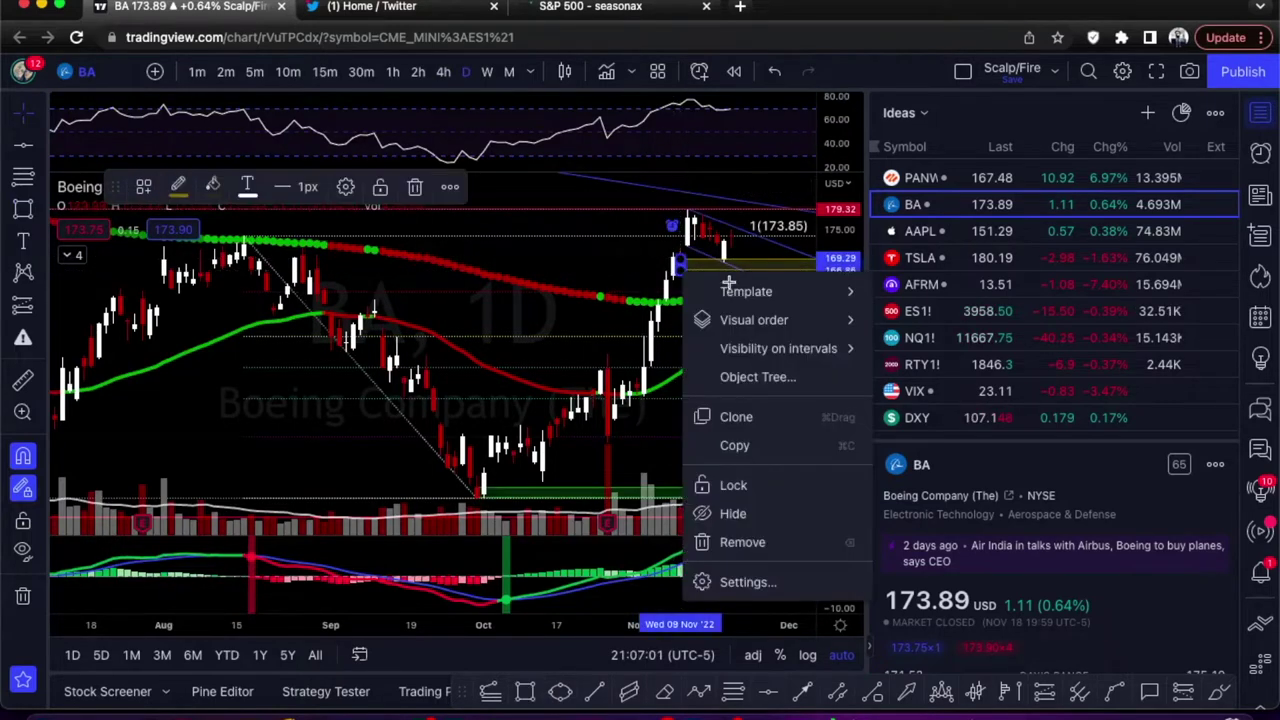
{"action": "mouse_move", "coordinate": [766, 298]}
{"action": "left_click", "coordinate": [903, 393]}
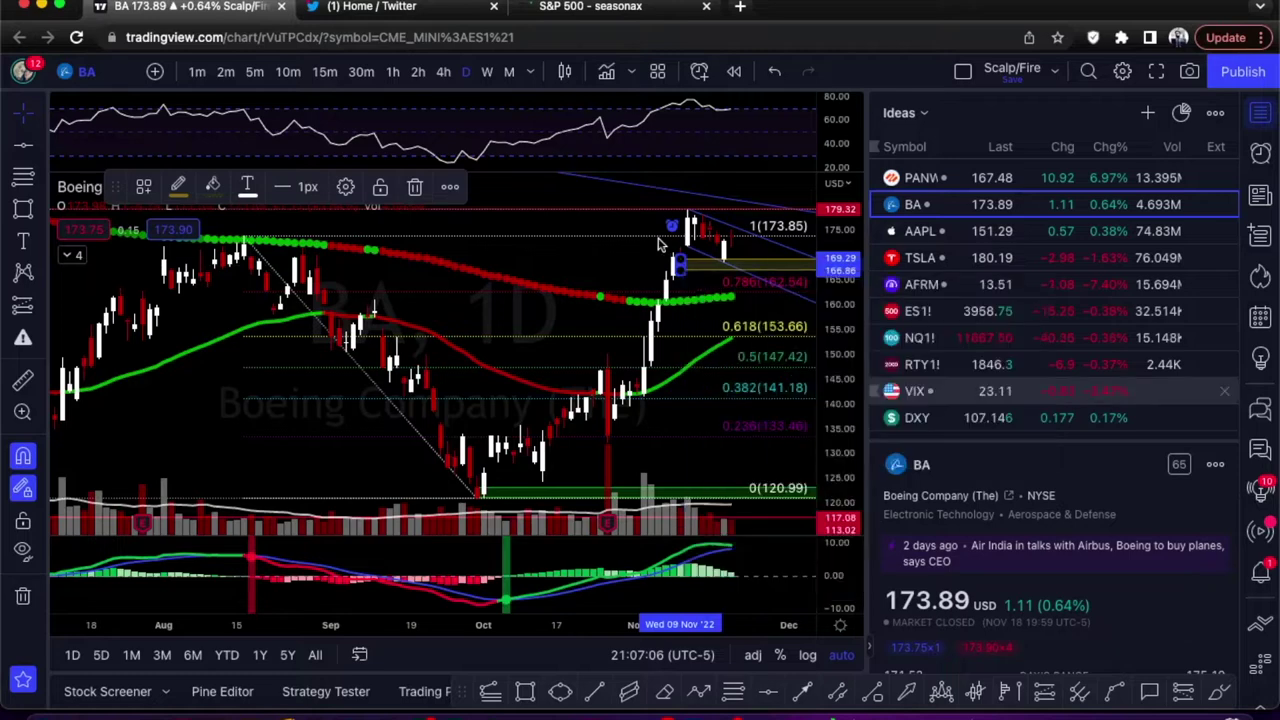
{"action": "left_click_drag", "start_coordinate": [736, 262], "coordinate": [718, 265]}
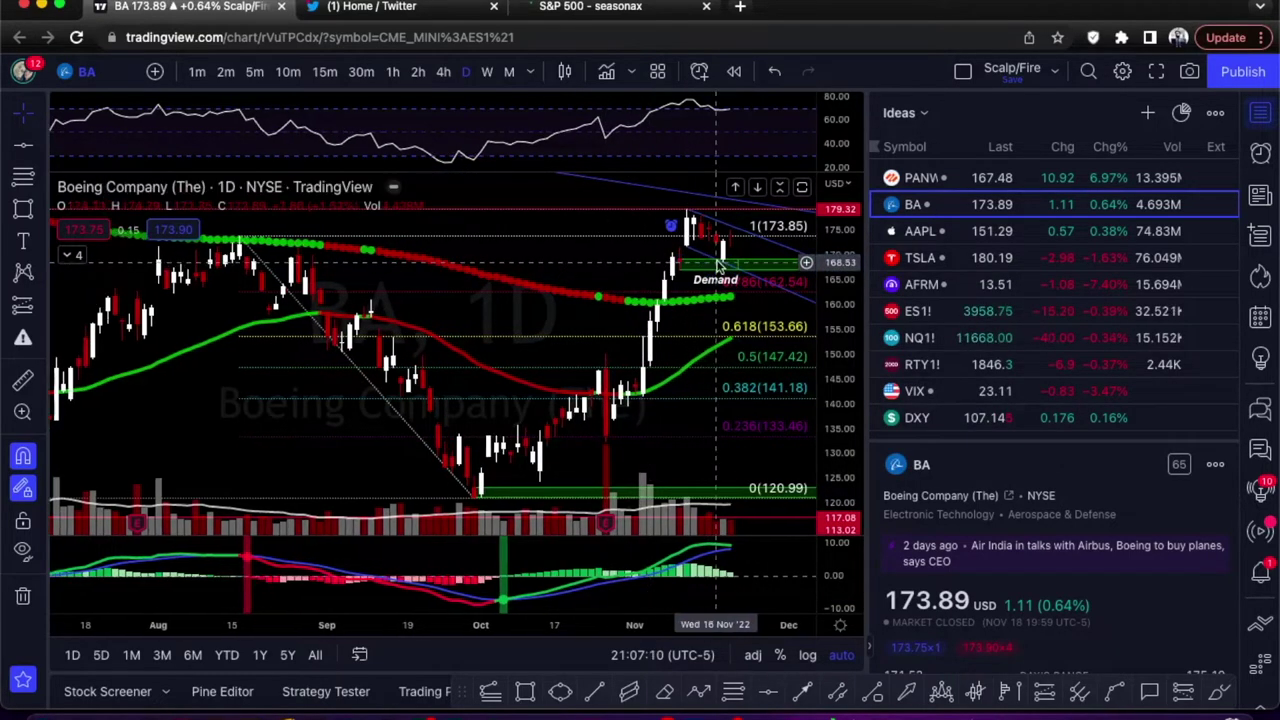
{"action": "scroll", "coordinate": [718, 265], "scroll_direction": "up", "scroll_amount": 1}
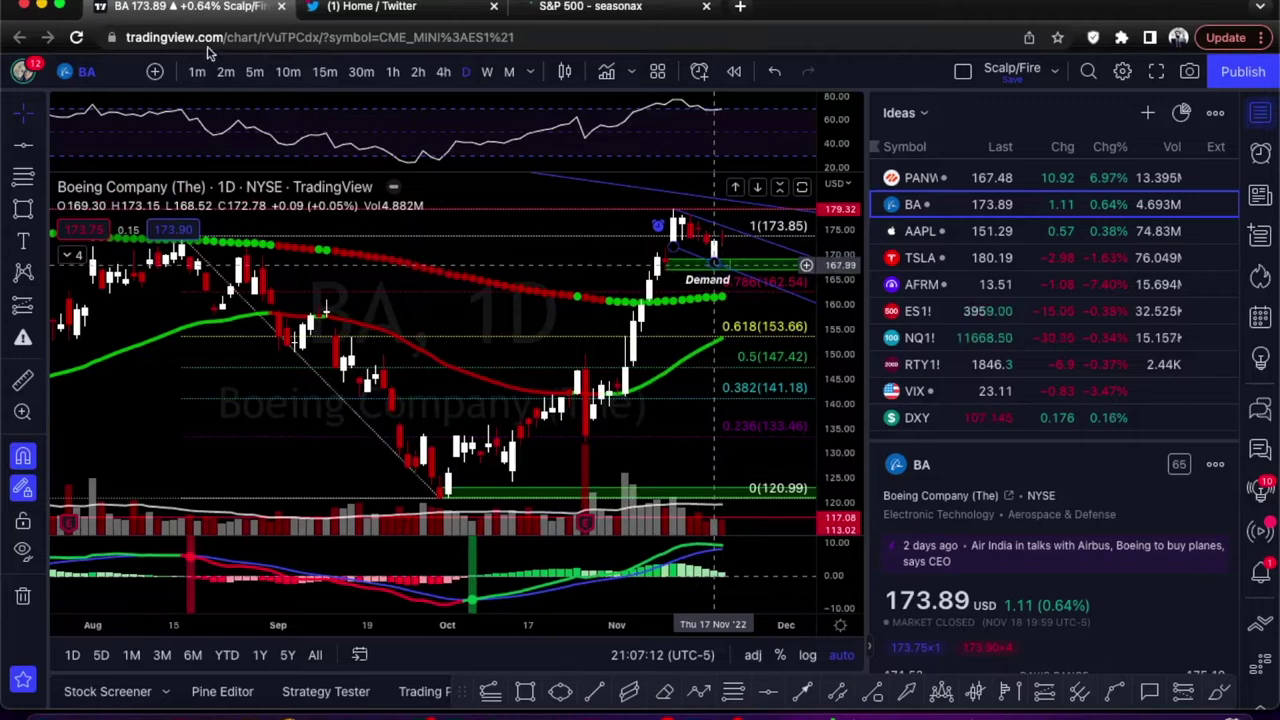
Make the window full screen and switch Boeing's chart to the 4-hour timeframe
{"action": "left_click", "coordinate": [60, 7]}
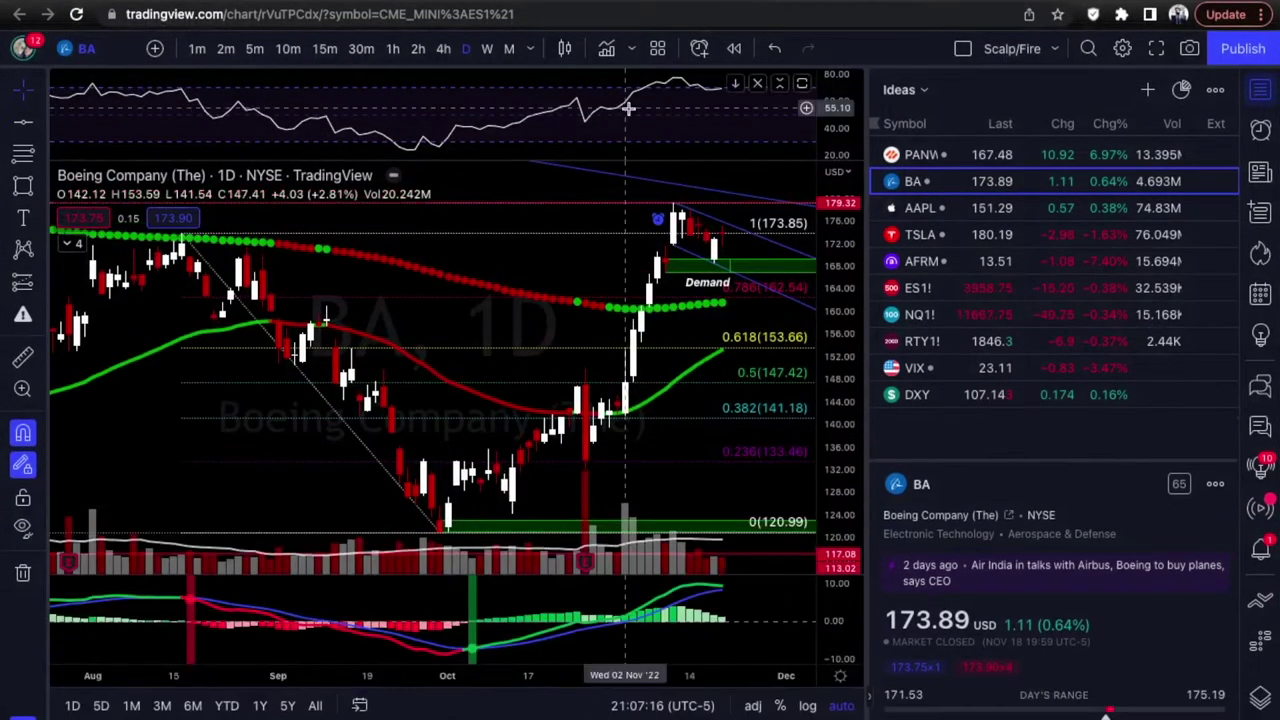
{"action": "left_click", "coordinate": [447, 49]}
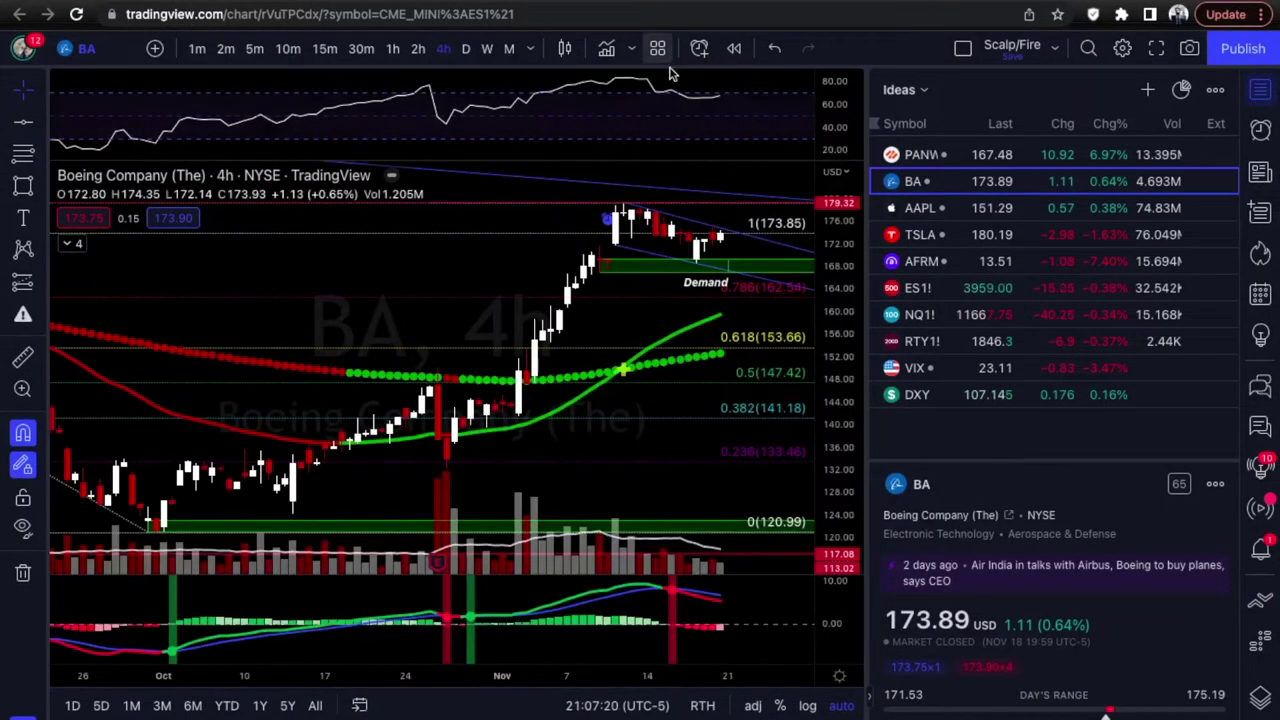
{"action": "scroll", "coordinate": [563, 226], "scroll_direction": "down", "scroll_amount": 2}
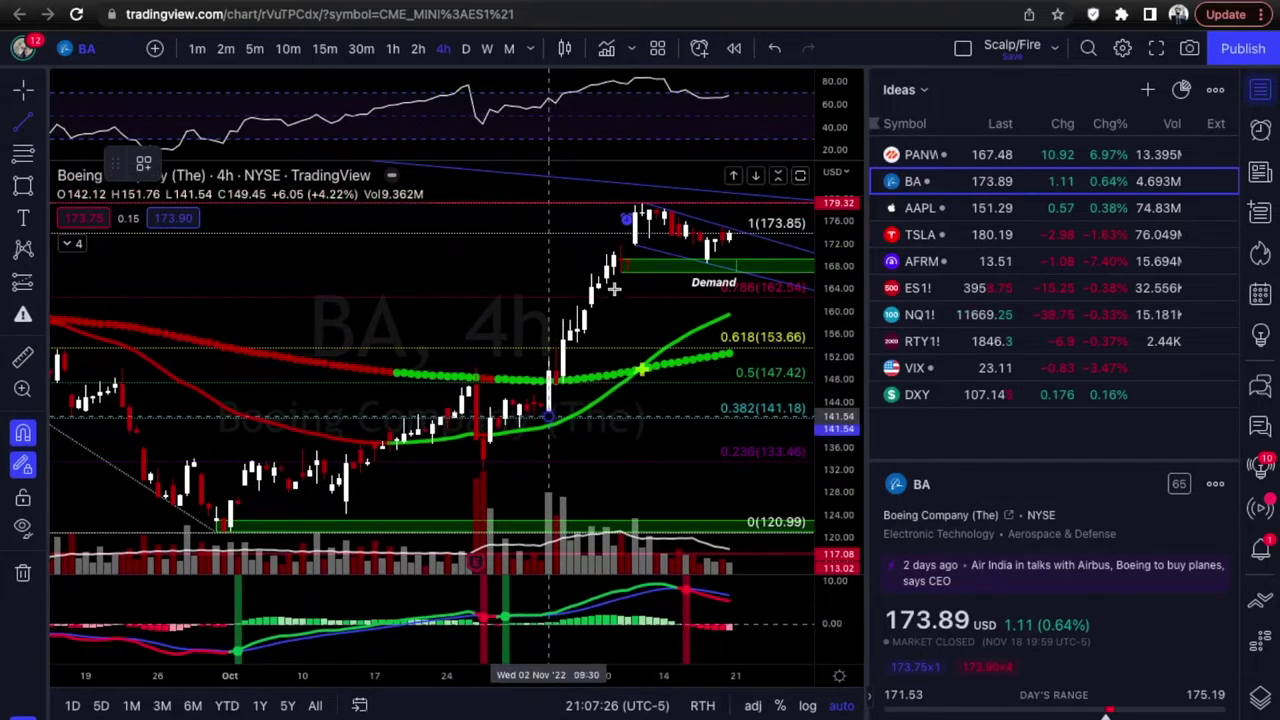
Draw a trend line along the November rally and bring up the Alerts list
{"action": "left_click", "coordinate": [643, 200]}
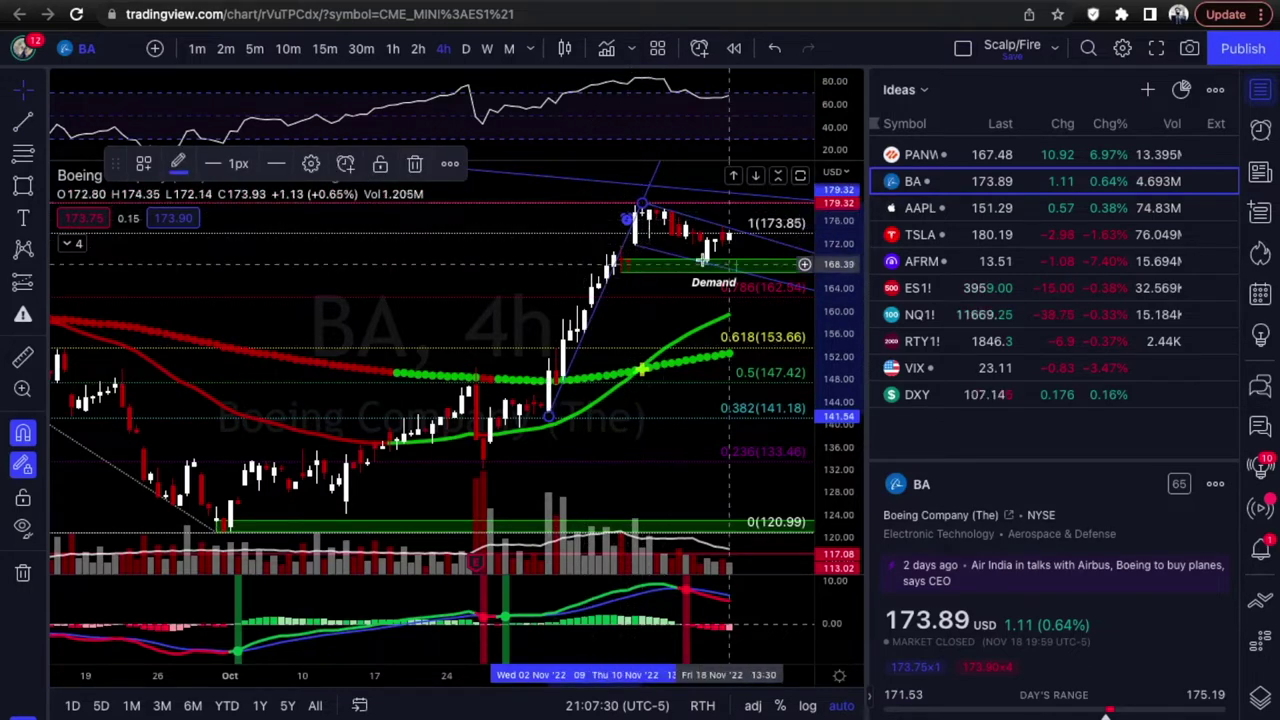
{"action": "left_click", "coordinate": [657, 178]}
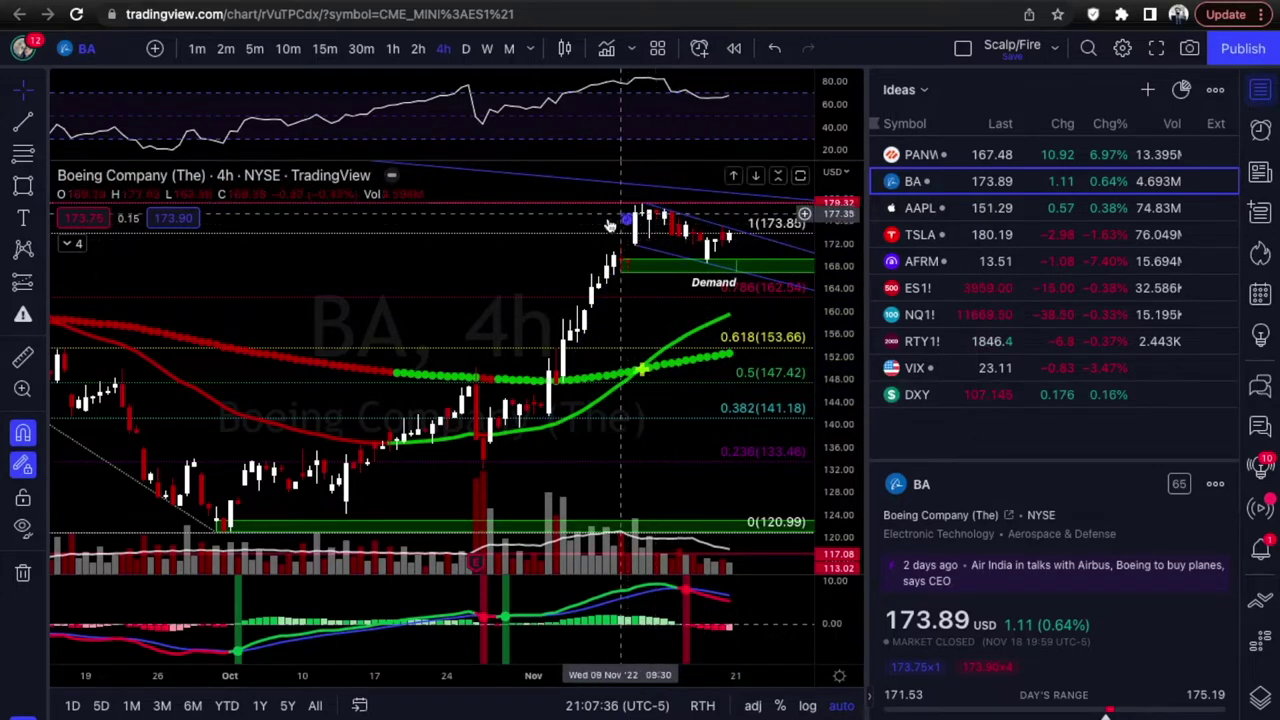
{"action": "left_click", "coordinate": [1260, 130]}
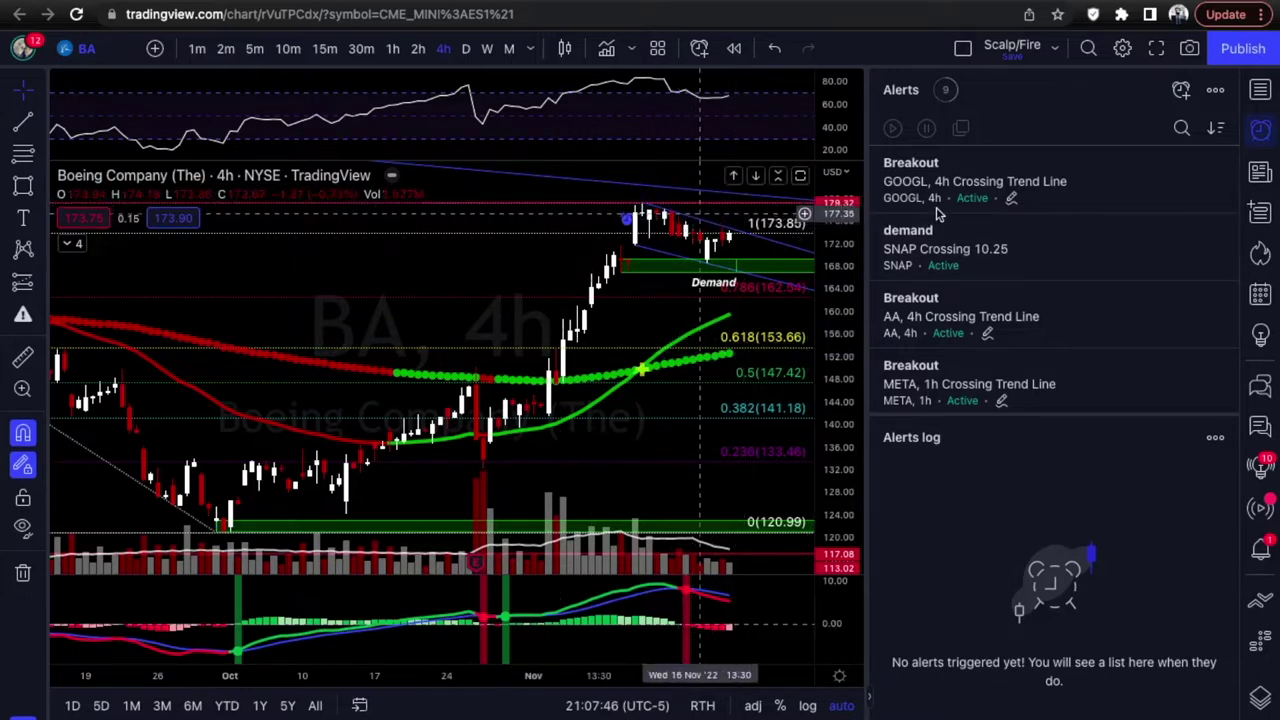
Scroll through the four active alerts, then switch the sidebar back to the Ideas watchlist
{"action": "scroll", "coordinate": [1070, 329], "scroll_direction": "down", "scroll_amount": 2}
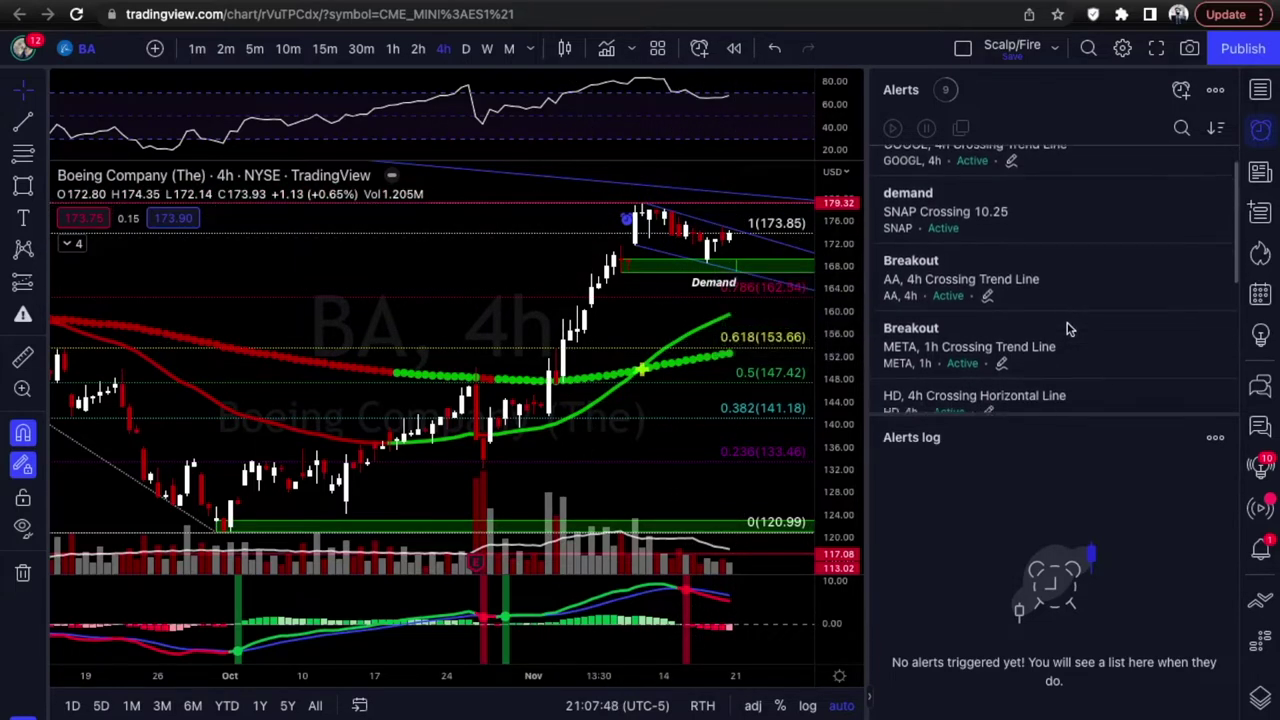
{"action": "scroll", "coordinate": [1075, 325], "scroll_direction": "down", "scroll_amount": 1}
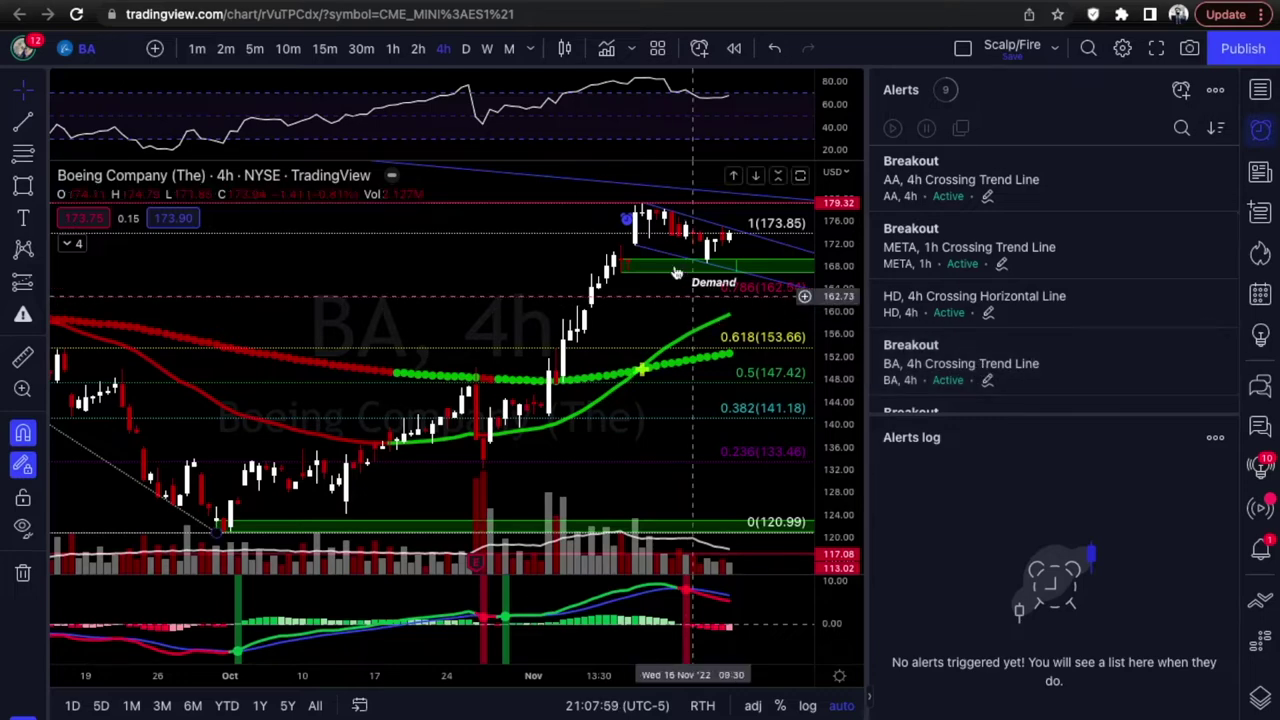
{"action": "scroll", "coordinate": [510, 271], "scroll_direction": "down", "scroll_amount": 3}
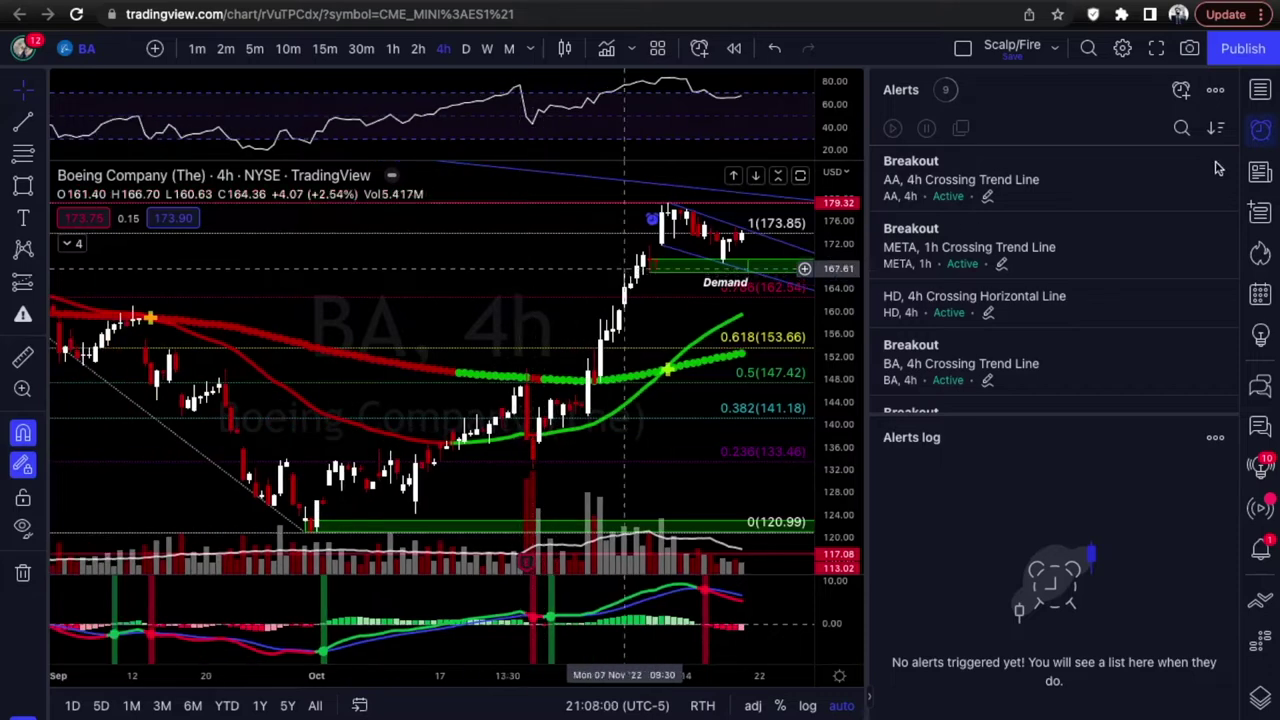
{"action": "left_click", "coordinate": [1260, 88]}
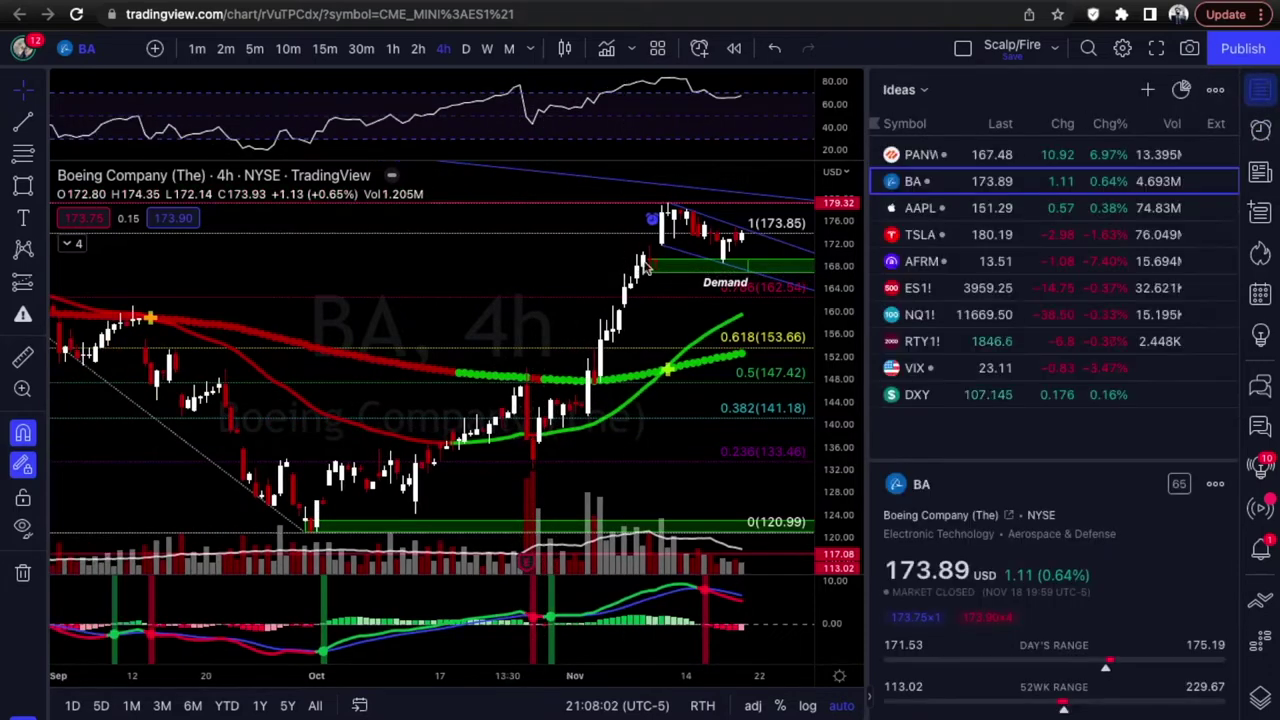
{"action": "scroll", "coordinate": [548, 254], "scroll_direction": "right", "scroll_amount": 2}
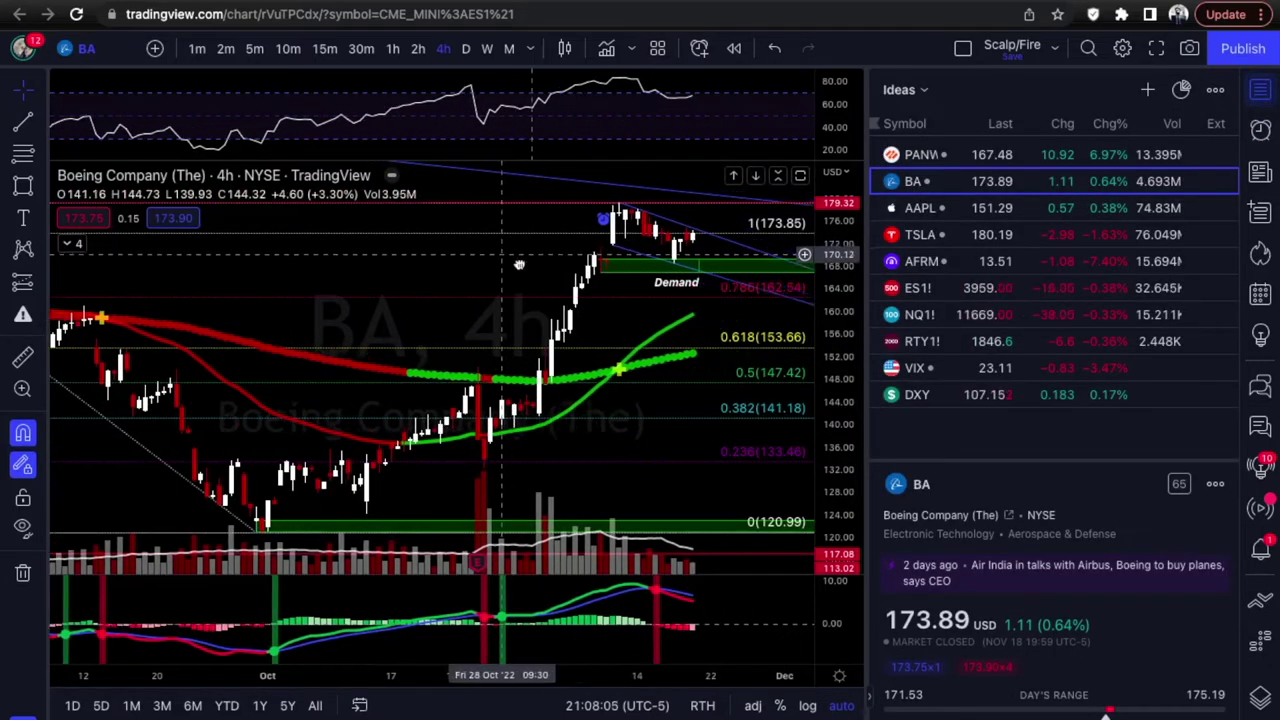
{"action": "left_click", "coordinate": [23, 185]}
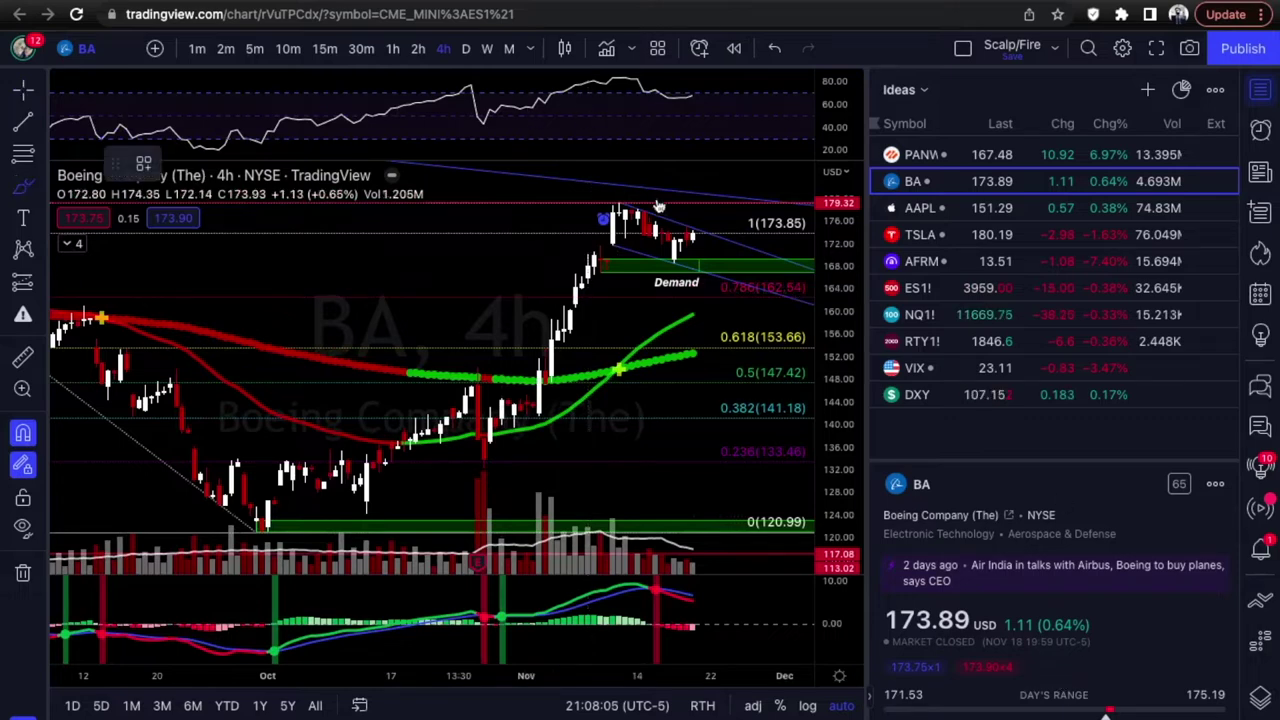
{"action": "left_click", "coordinate": [697, 220]}
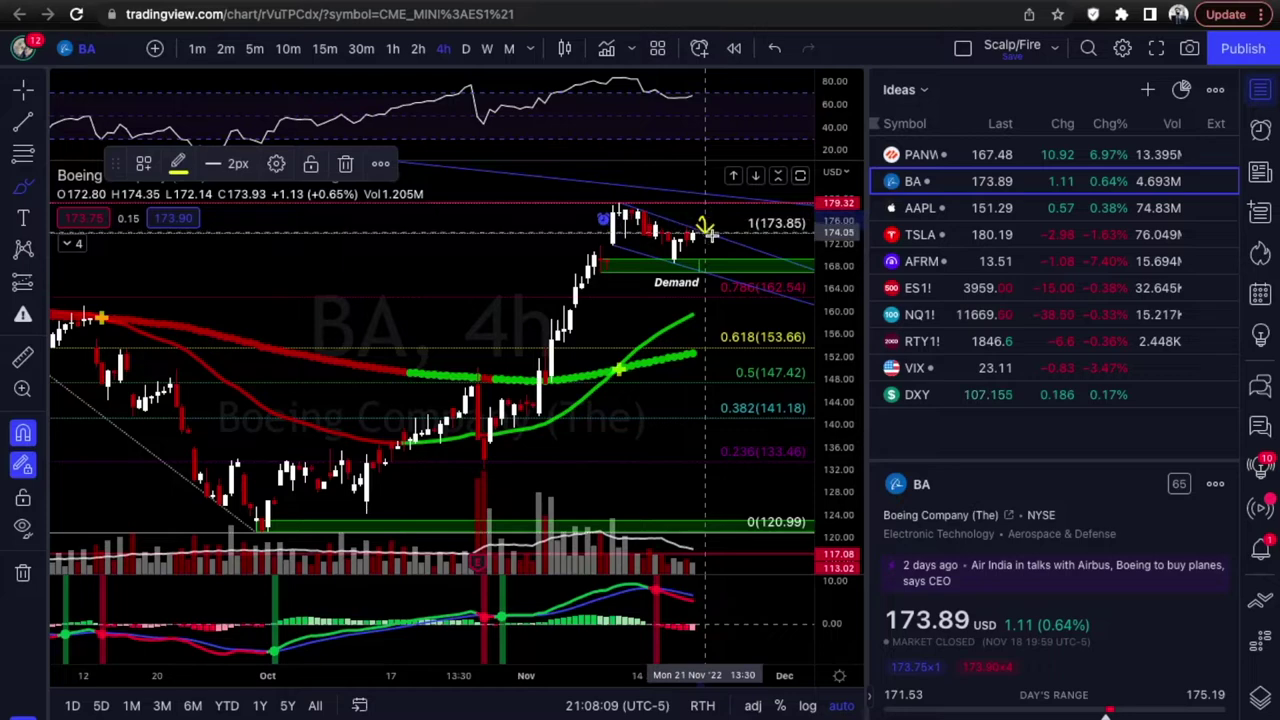
{"action": "mouse_move", "coordinate": [726, 228]}
{"action": "left_mouse_down"}
{"action": "mouse_move", "coordinate": [730, 195]}
{"action": "mouse_move", "coordinate": [726, 222]}
{"action": "left_mouse_up"}
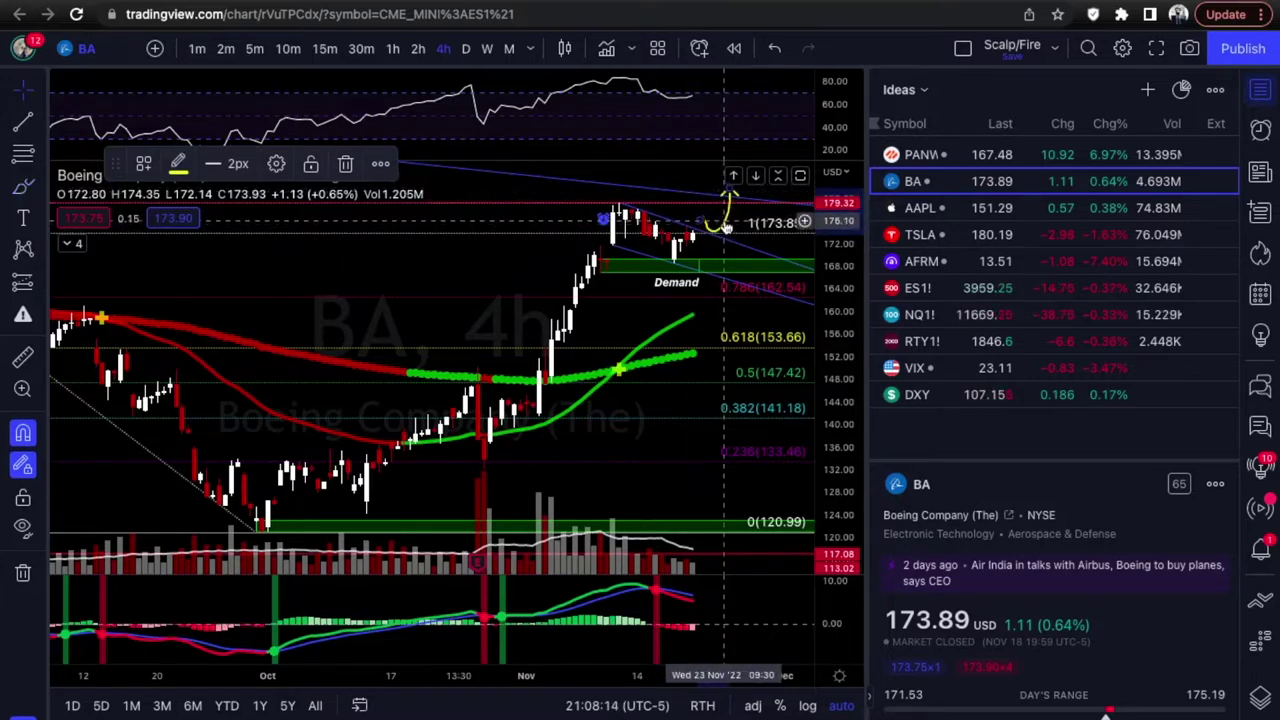
{"action": "key", "text": "Delete"}
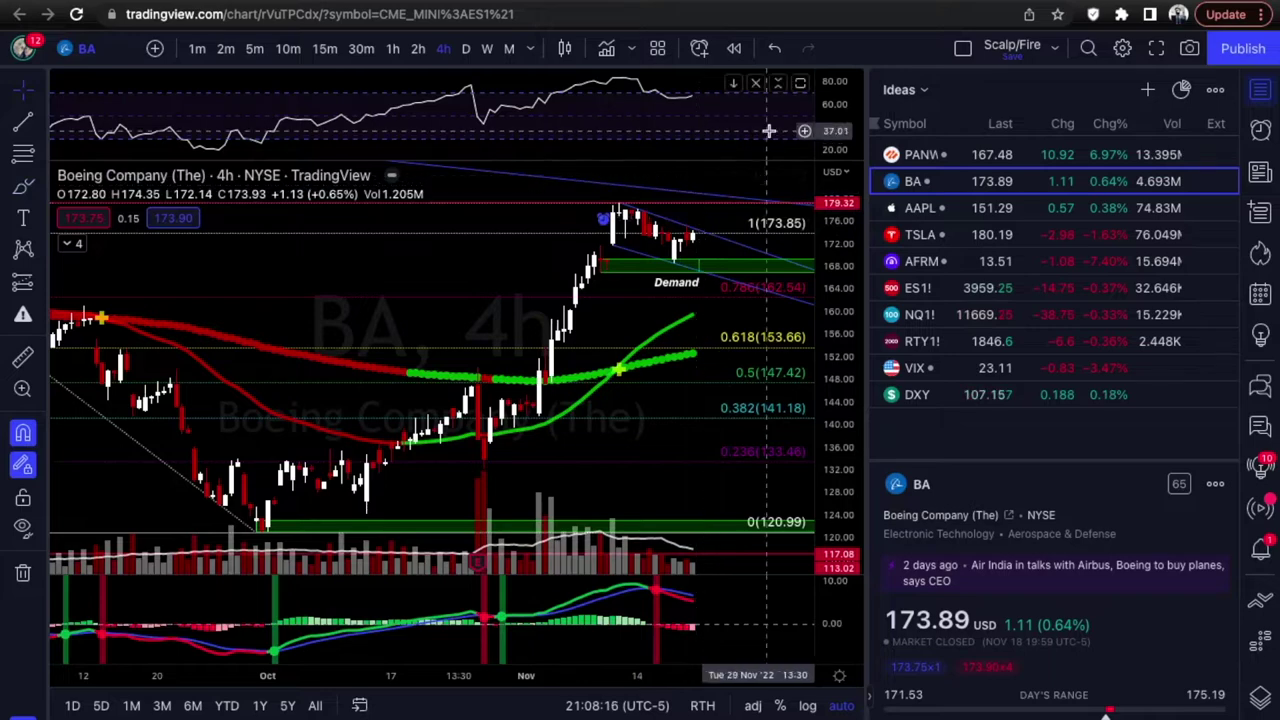
{"action": "scroll", "coordinate": [556, 265], "scroll_direction": "down", "scroll_amount": 2}
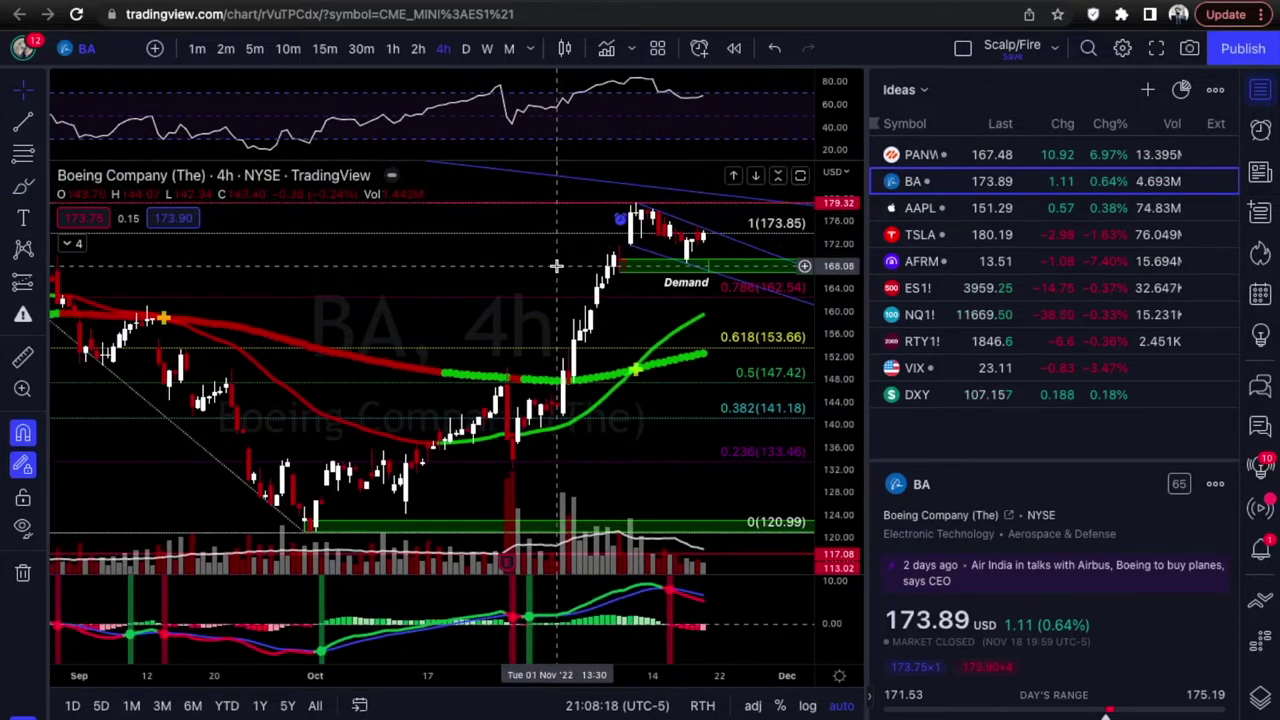
On the weekly view, select and delete Boeing's Fibonacci retracement
{"action": "left_click", "coordinate": [486, 48]}
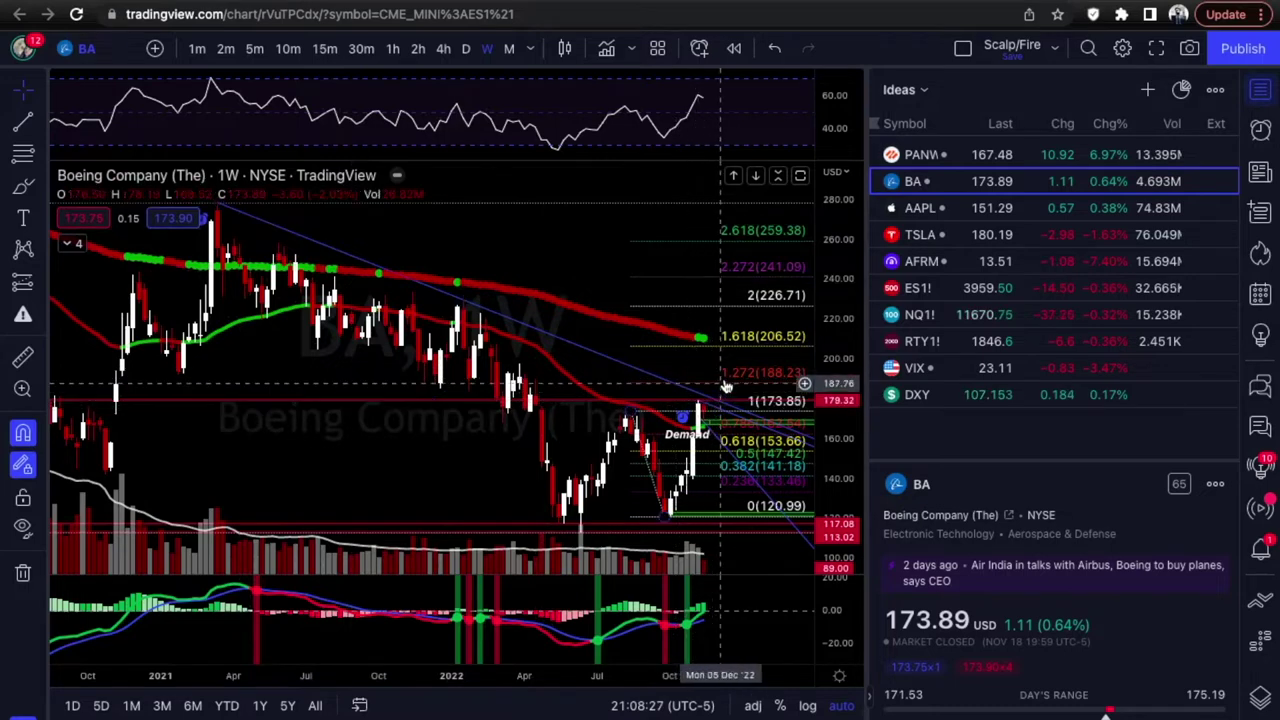
{"action": "left_click", "coordinate": [720, 401]}
{"action": "key", "text": "Delete"}
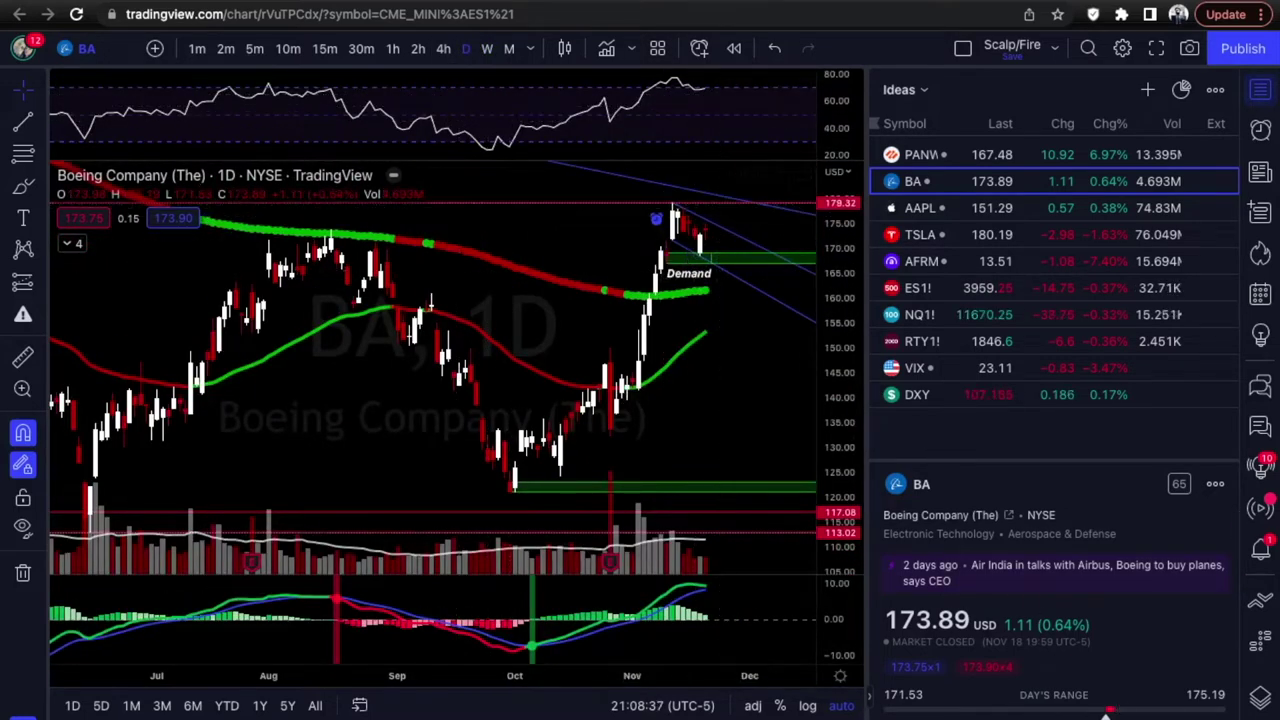
{"action": "left_click", "coordinate": [713, 212]}
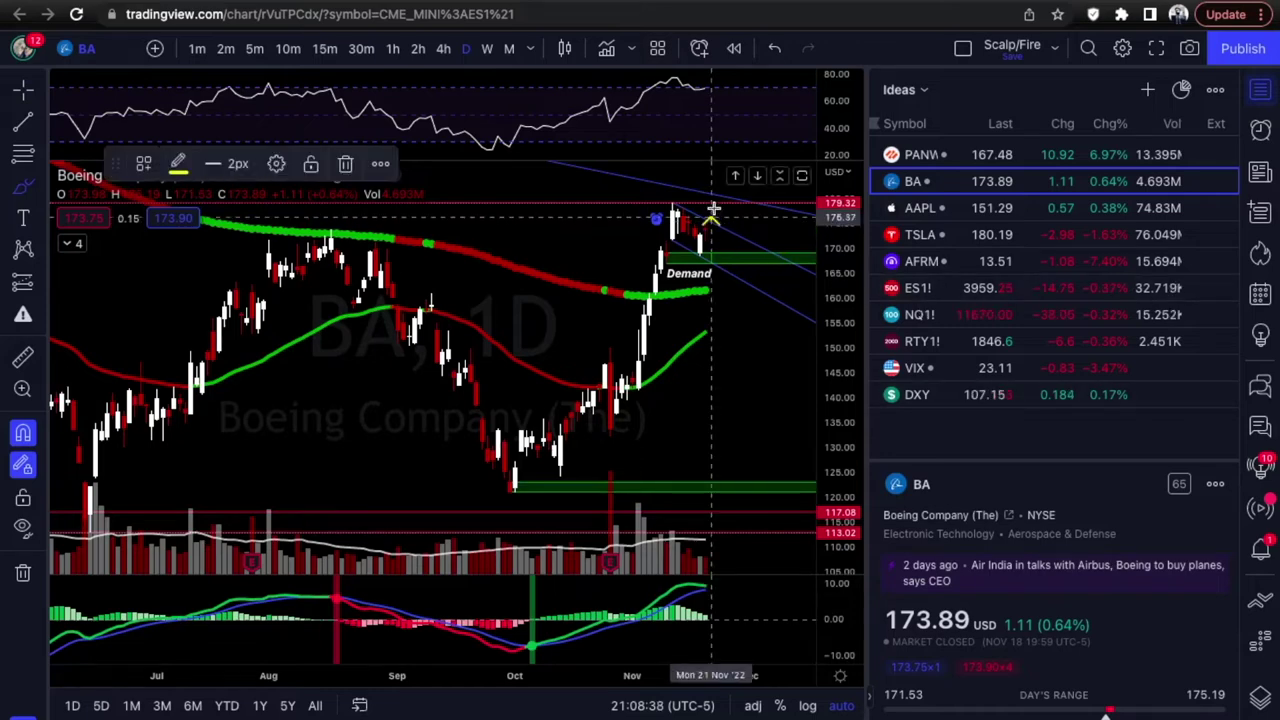
{"action": "left_click_drag", "start_coordinate": [736, 213], "coordinate": [735, 218]}
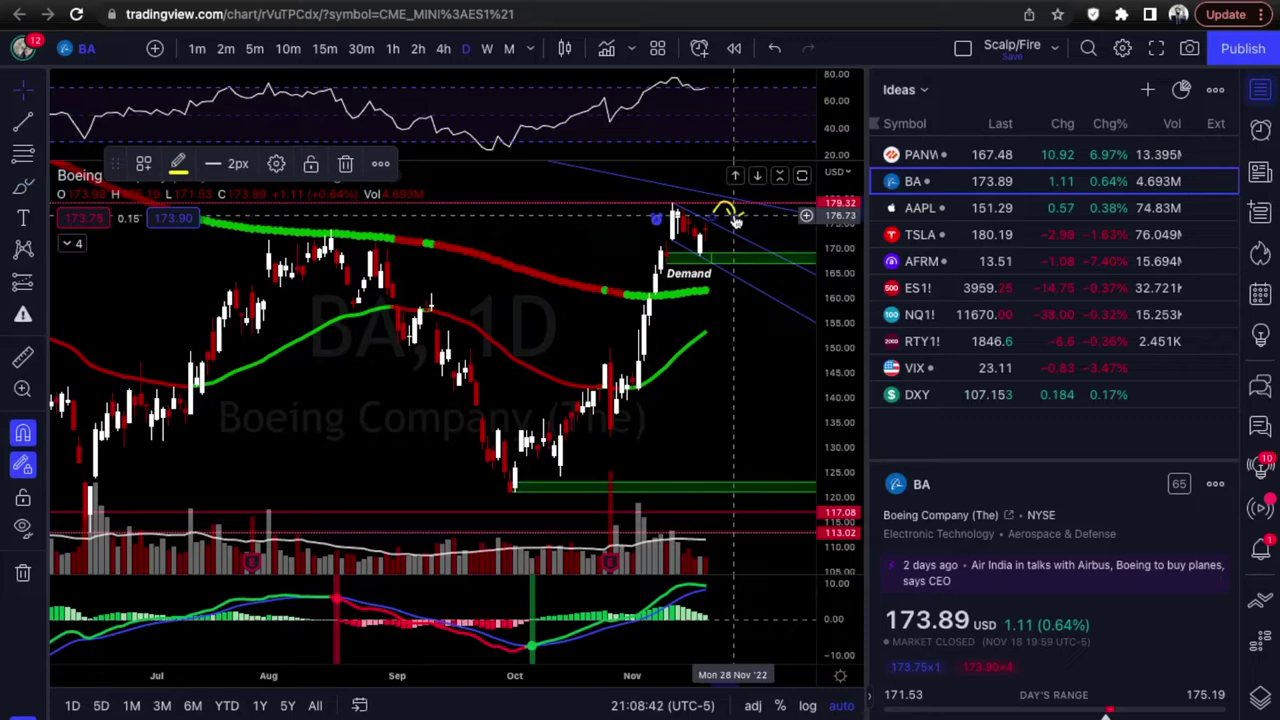
{"action": "key", "text": "Delete"}
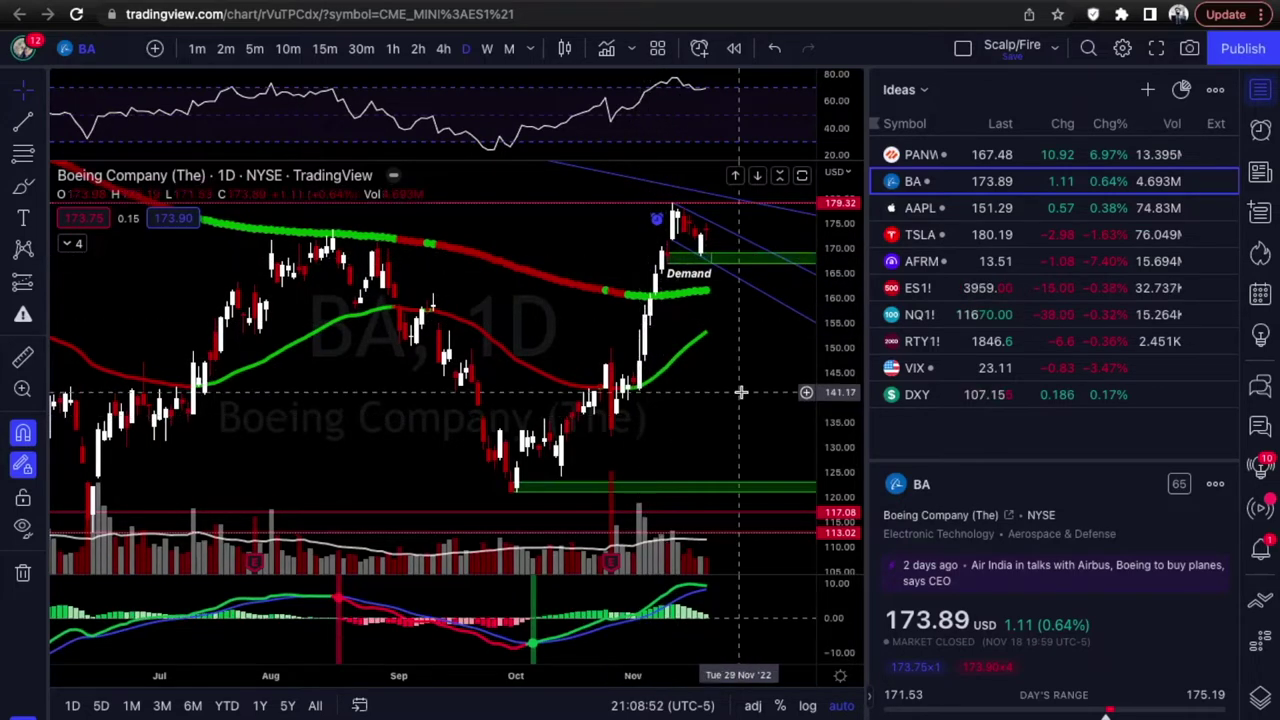
{"action": "left_click", "coordinate": [40, 124]}
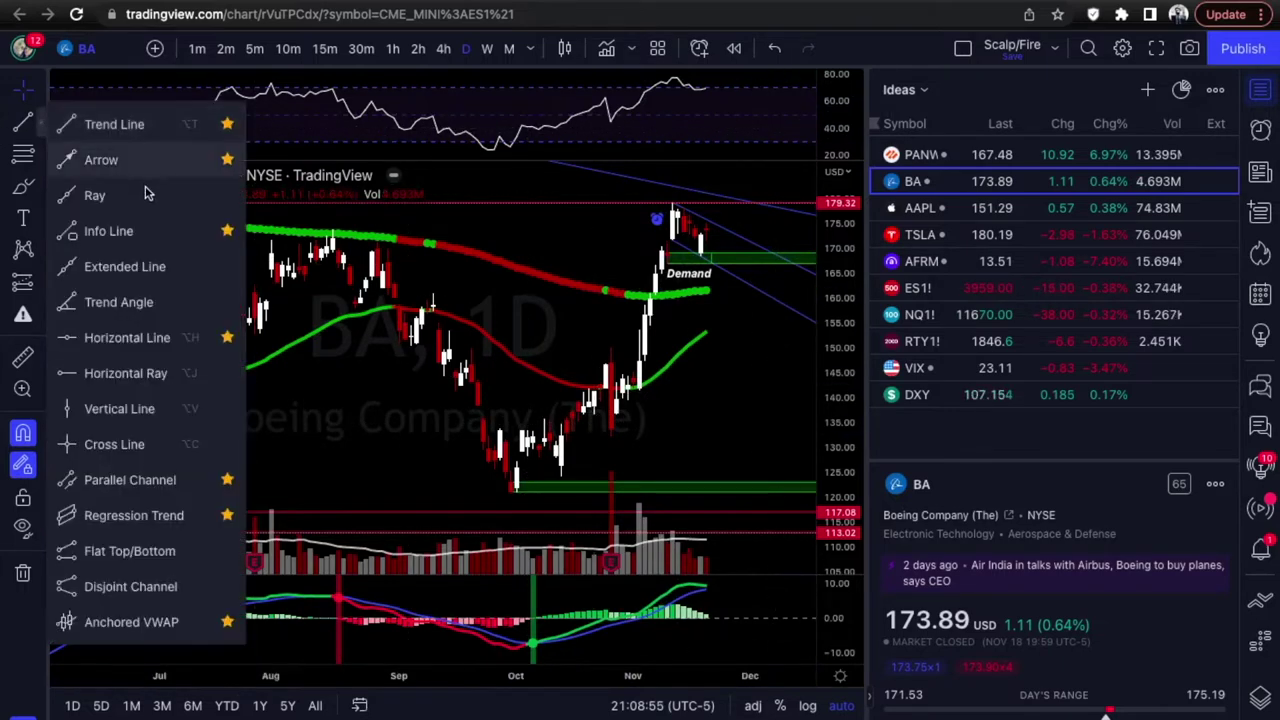
{"action": "left_click", "coordinate": [511, 489]}
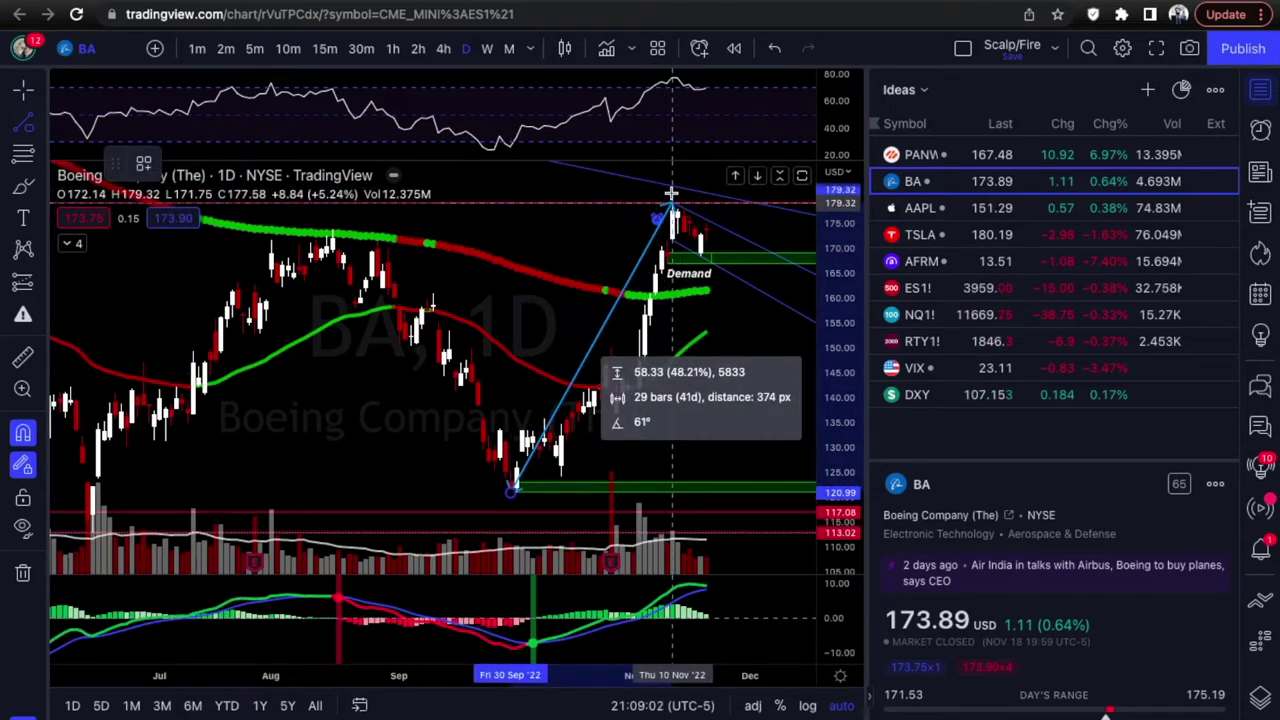
{"action": "key", "text": "Escape"}
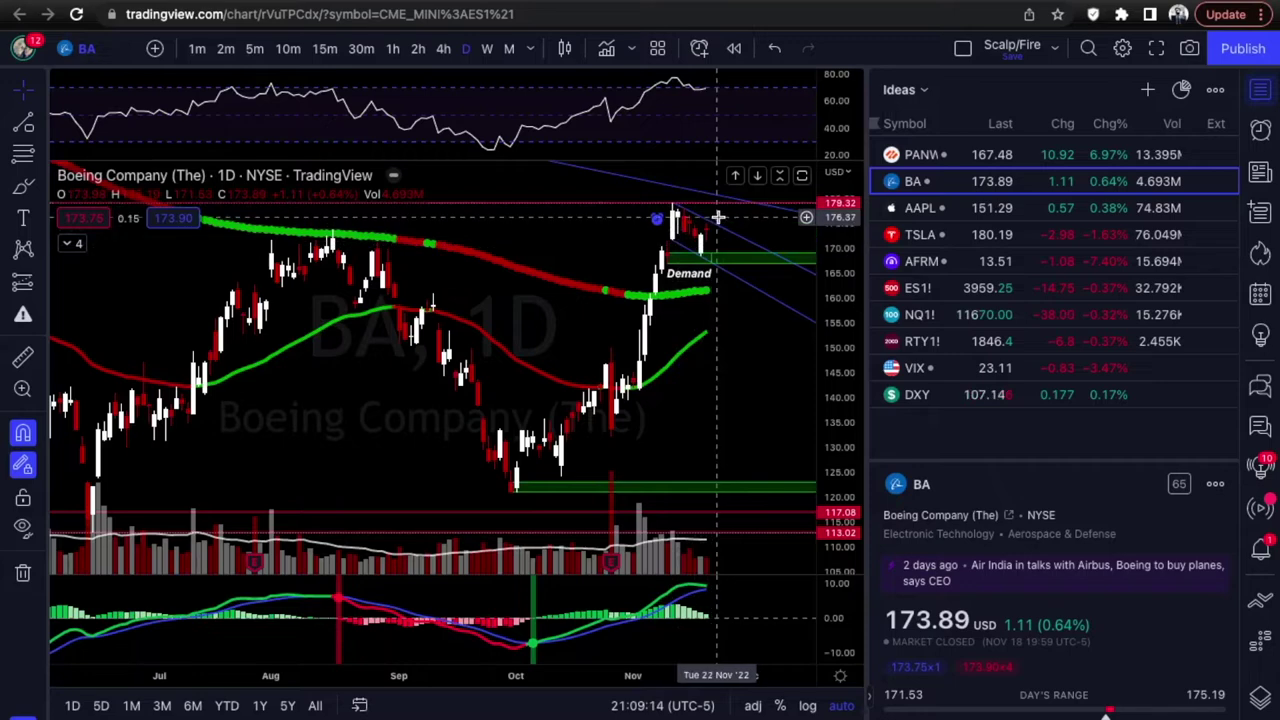
{"action": "left_click", "coordinate": [443, 50]}
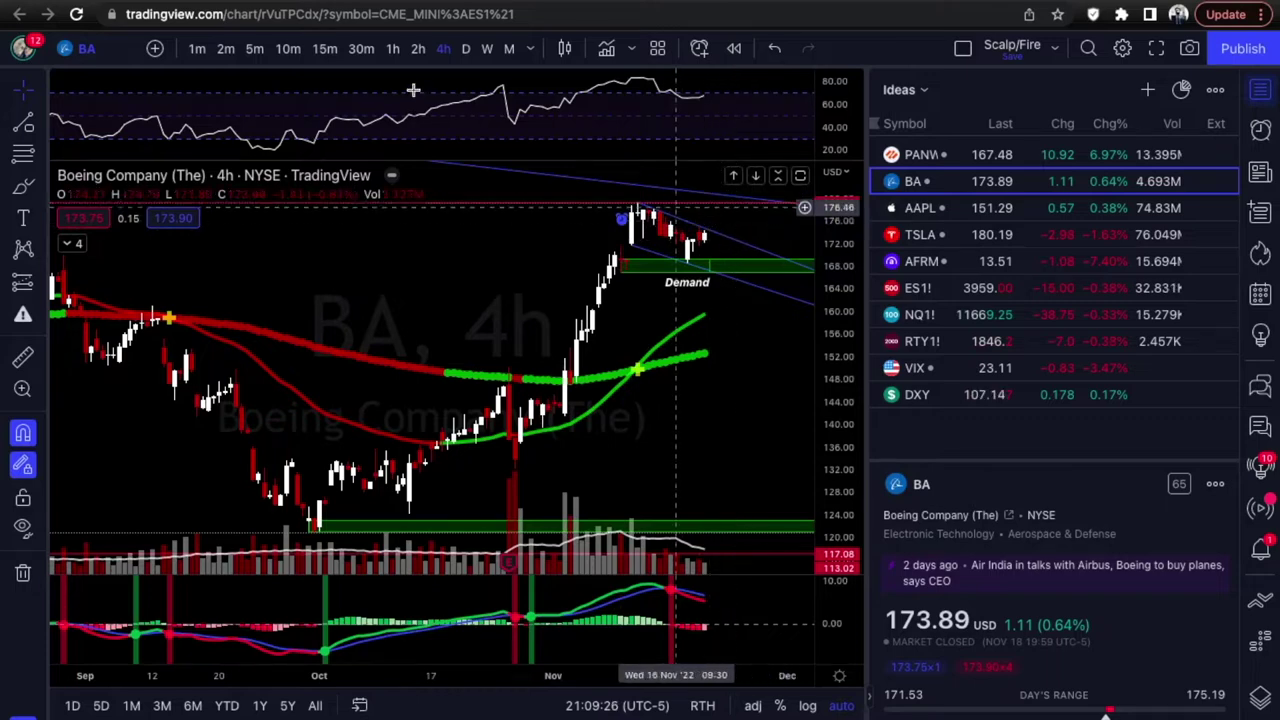
{"action": "left_click", "coordinate": [465, 50]}
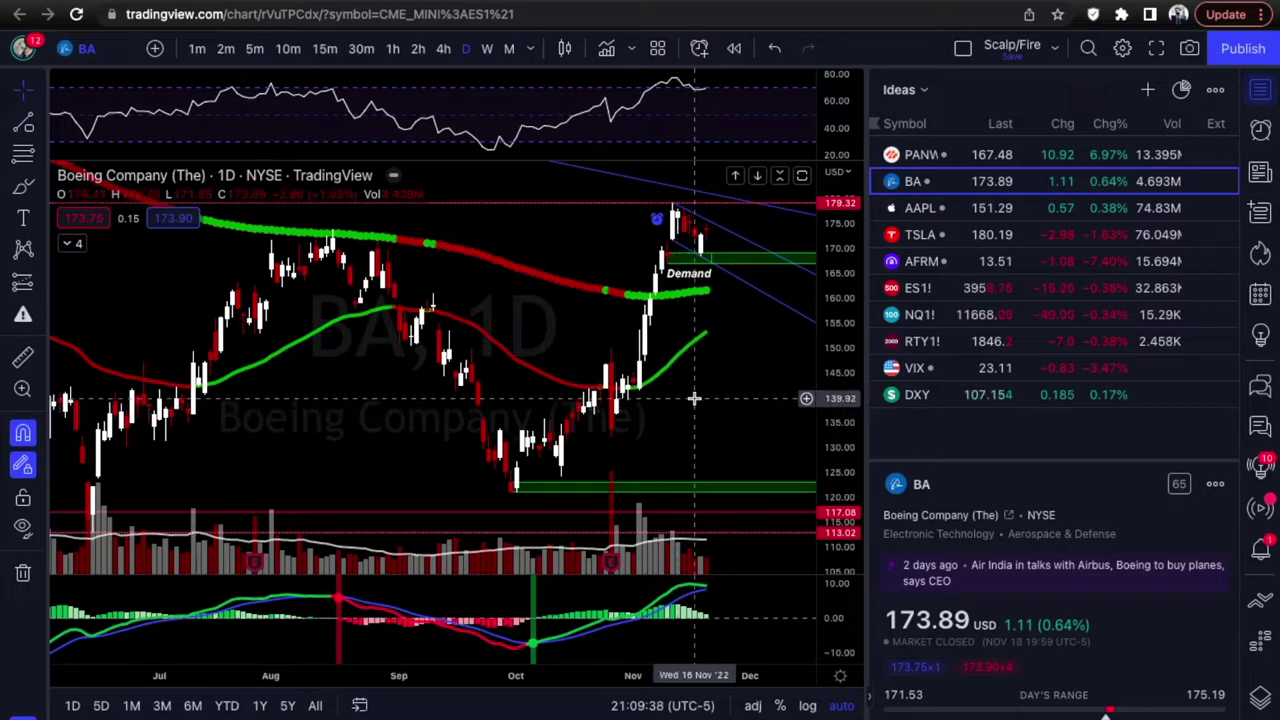
{"action": "scroll", "coordinate": [694, 398], "scroll_direction": "down", "scroll_amount": 1}
{"action": "scroll", "coordinate": [694, 398], "scroll_direction": "down", "scroll_amount": 2}
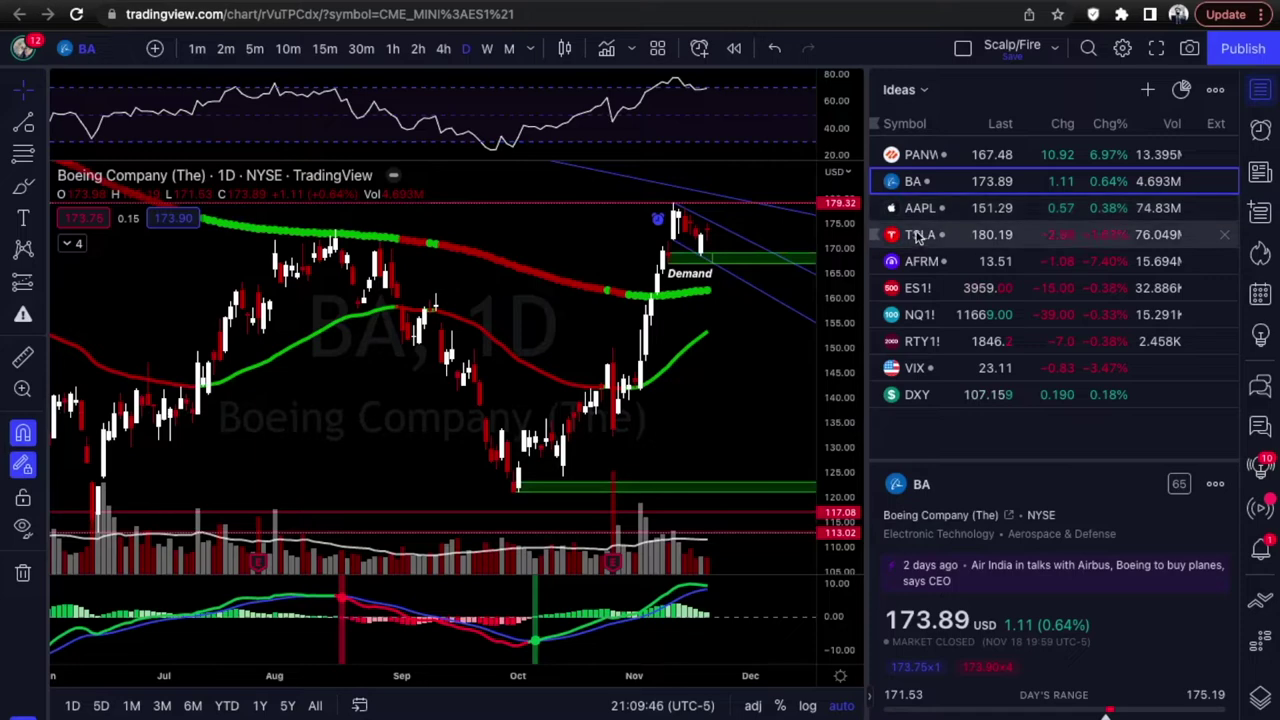
{"action": "scroll", "coordinate": [681, 373], "scroll_direction": "down", "scroll_amount": 2}
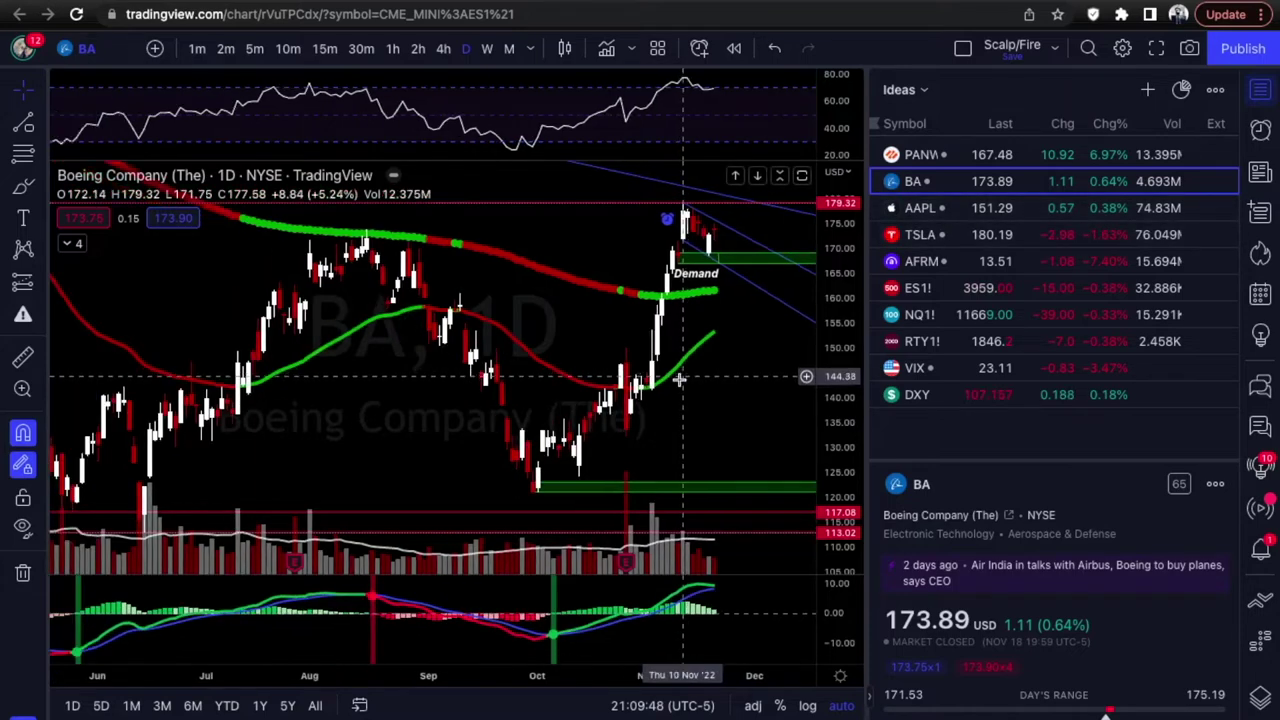
{"action": "scroll", "coordinate": [679, 379], "scroll_direction": "up", "scroll_amount": 1}
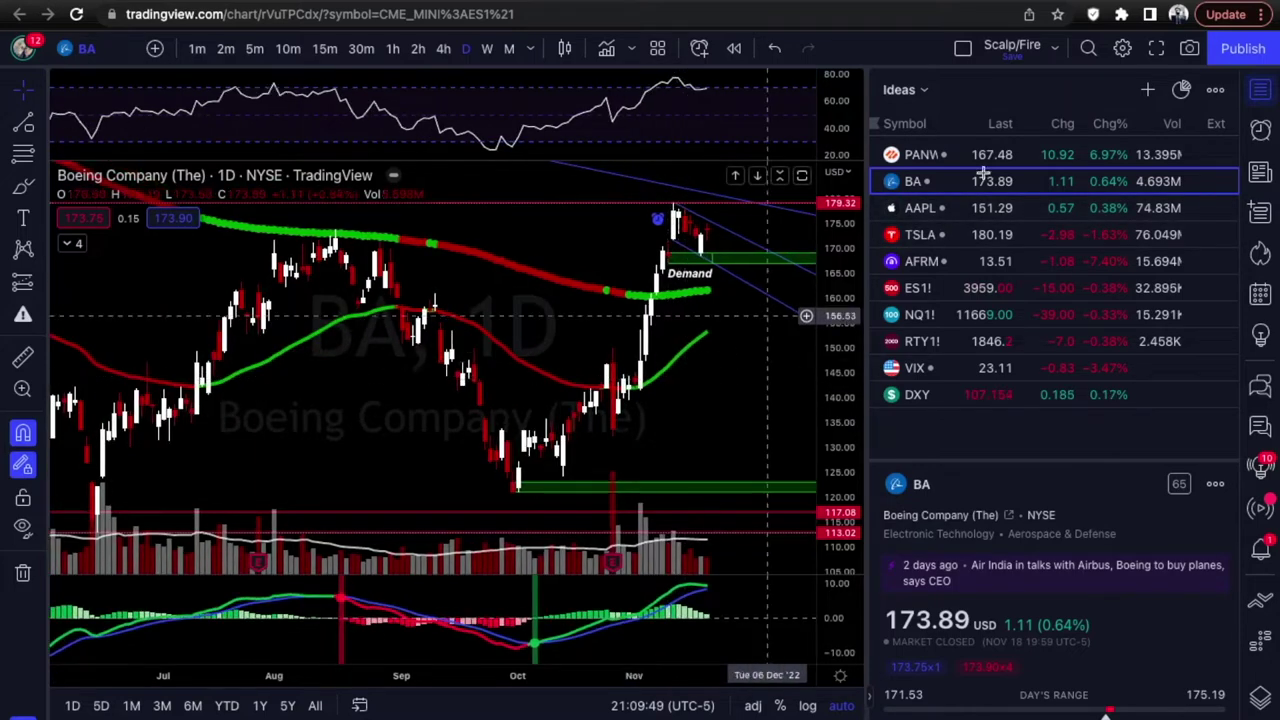
Open Apple's daily chart, brush a downward projection arrow, and add a horizontal level at 146.15
{"action": "left_click", "coordinate": [1090, 213]}
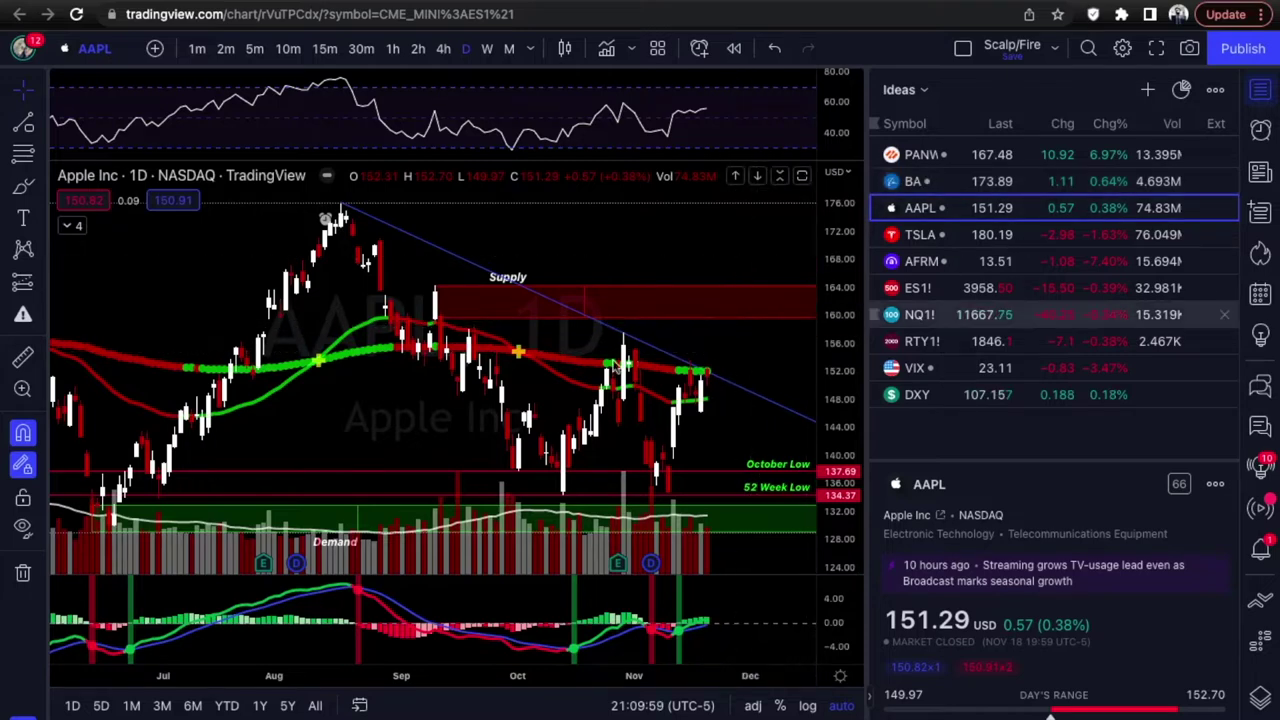
{"action": "scroll", "coordinate": [706, 385], "scroll_direction": "up", "scroll_amount": 1}
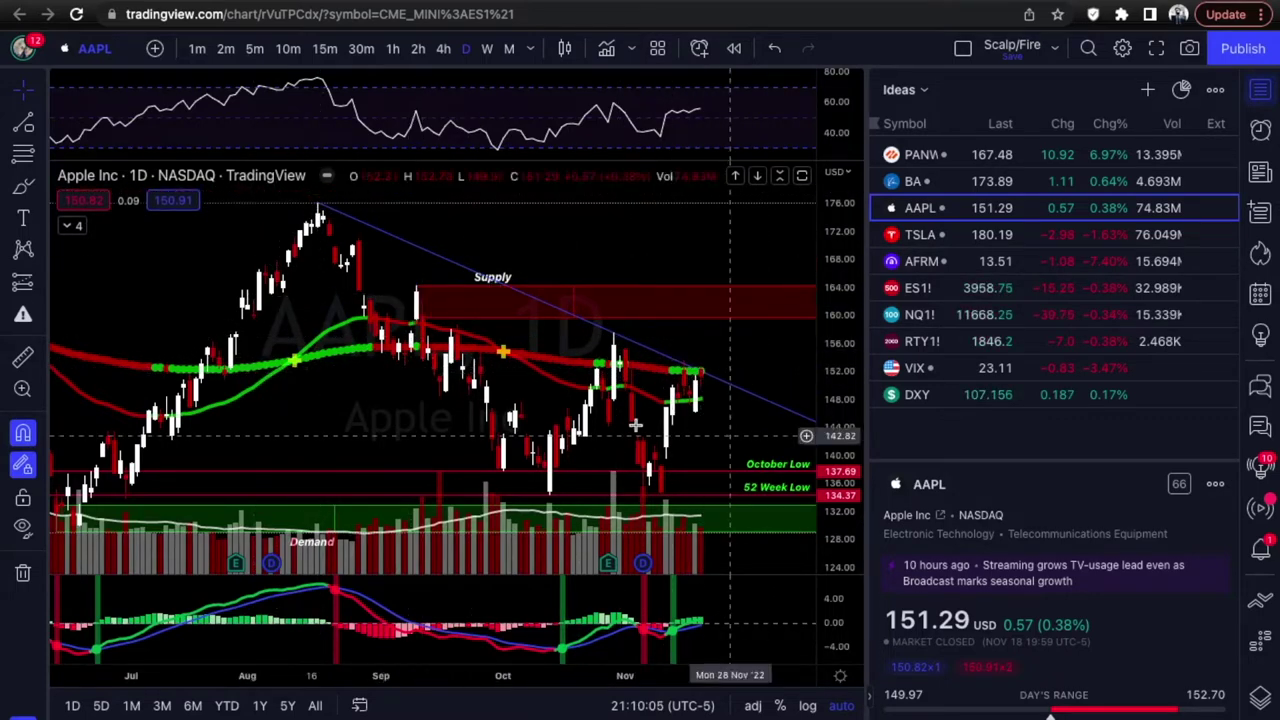
{"action": "key", "text": "alt+b"}
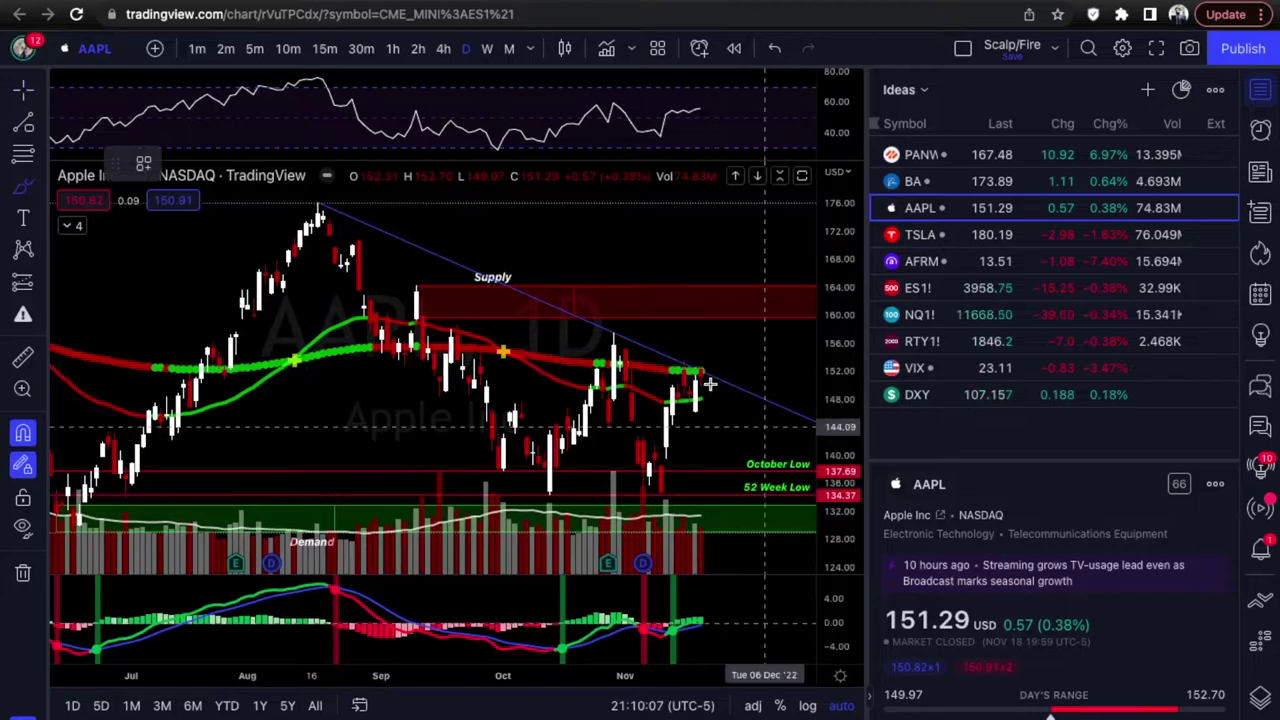
{"action": "left_click_drag", "start_coordinate": [720, 384], "coordinate": [718, 418]}
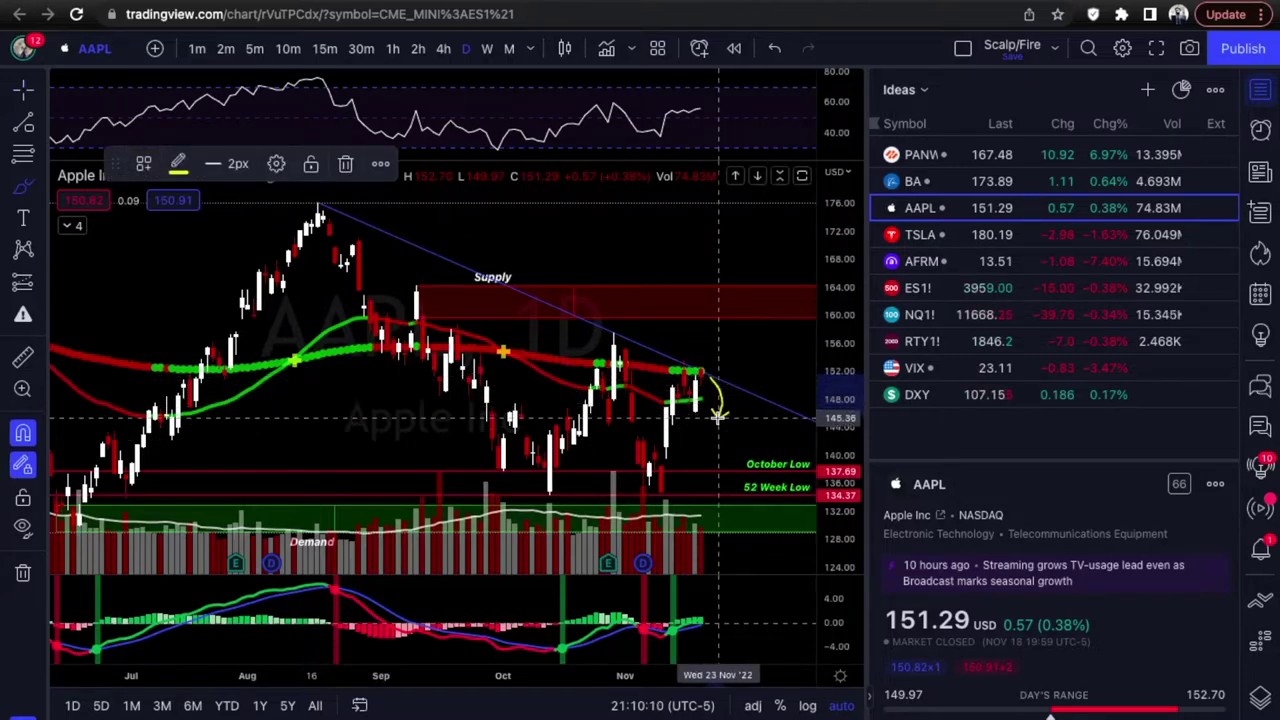
{"action": "left_click", "coordinate": [735, 420]}
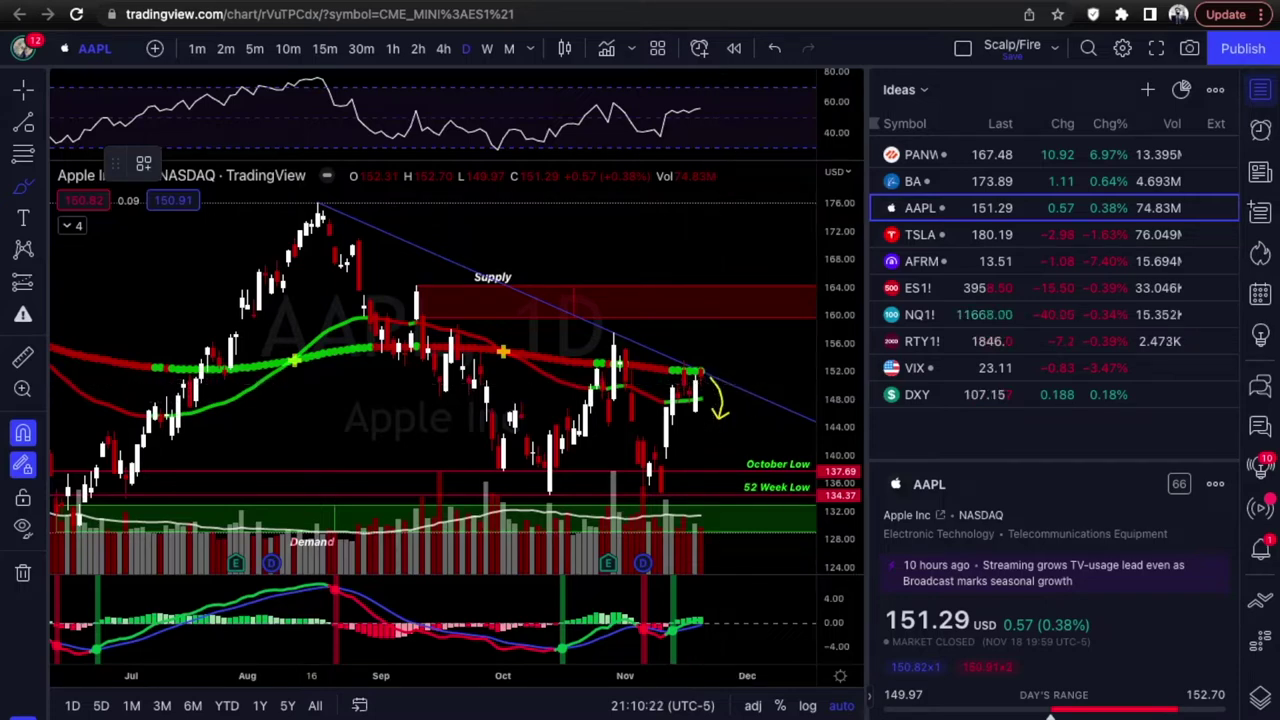
{"action": "key", "text": "alt+h"}
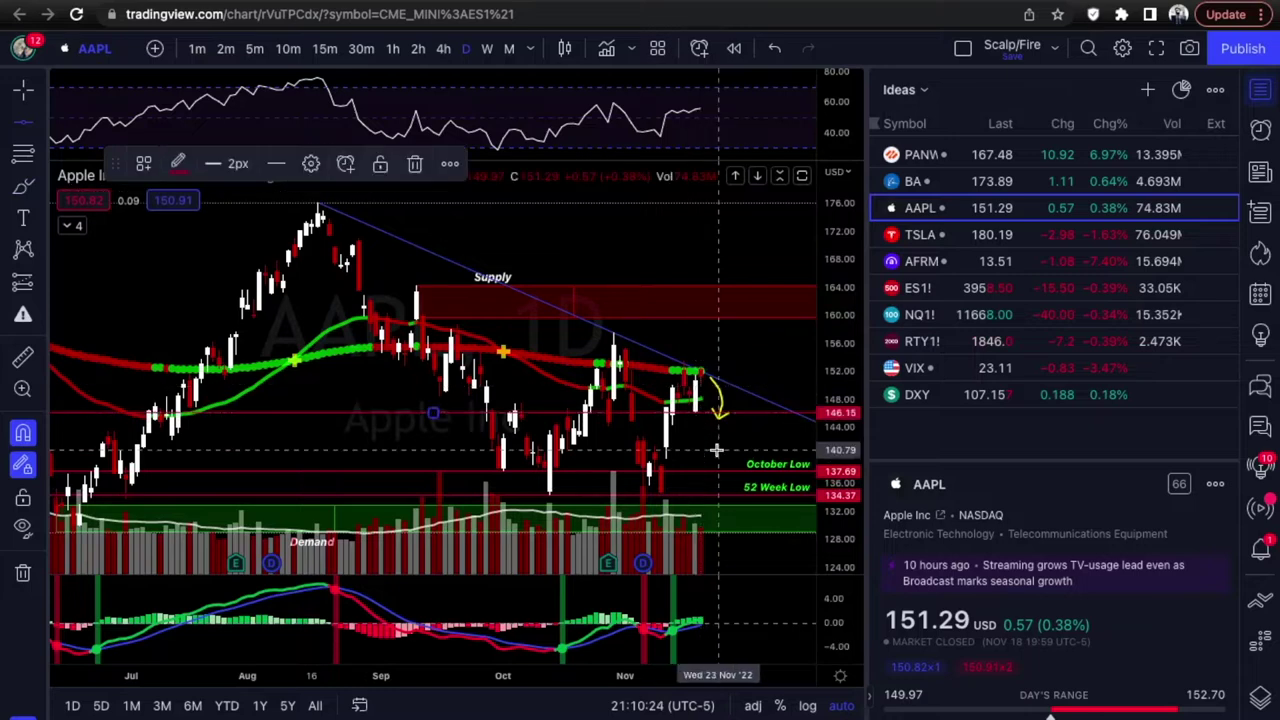
{"action": "left_click", "coordinate": [717, 449]}
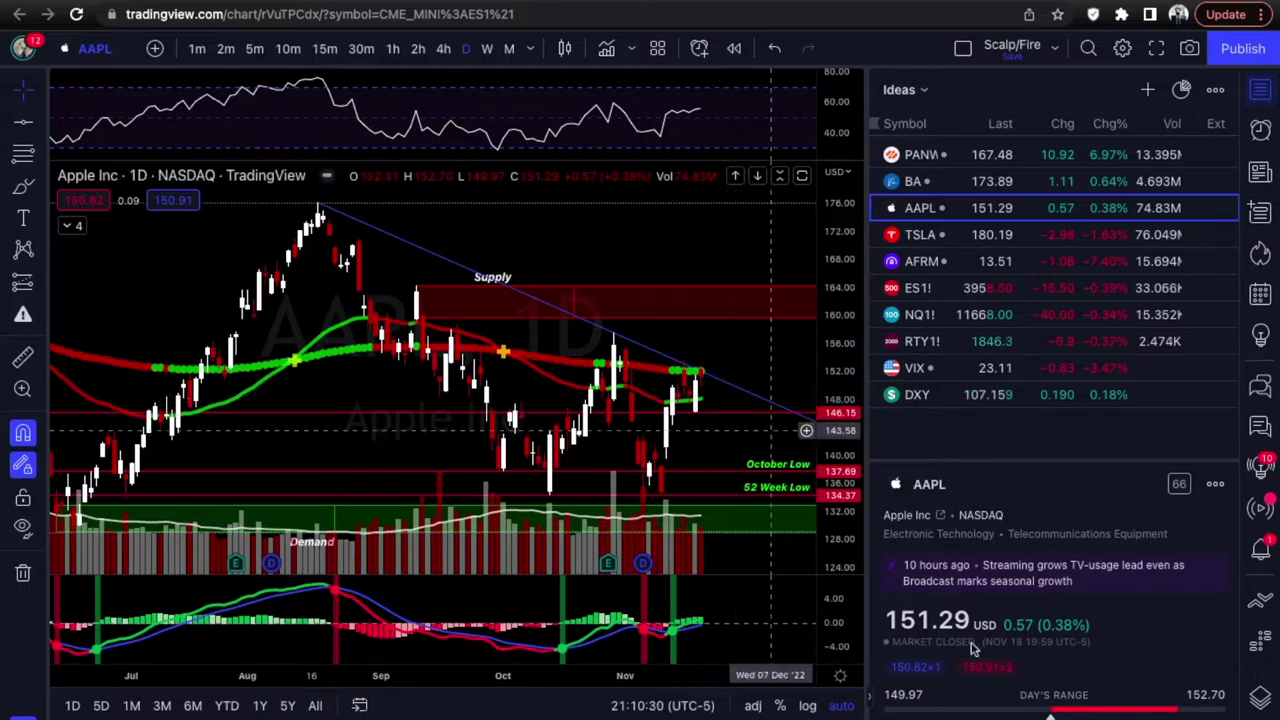
{"action": "left_click", "coordinate": [708, 363]}
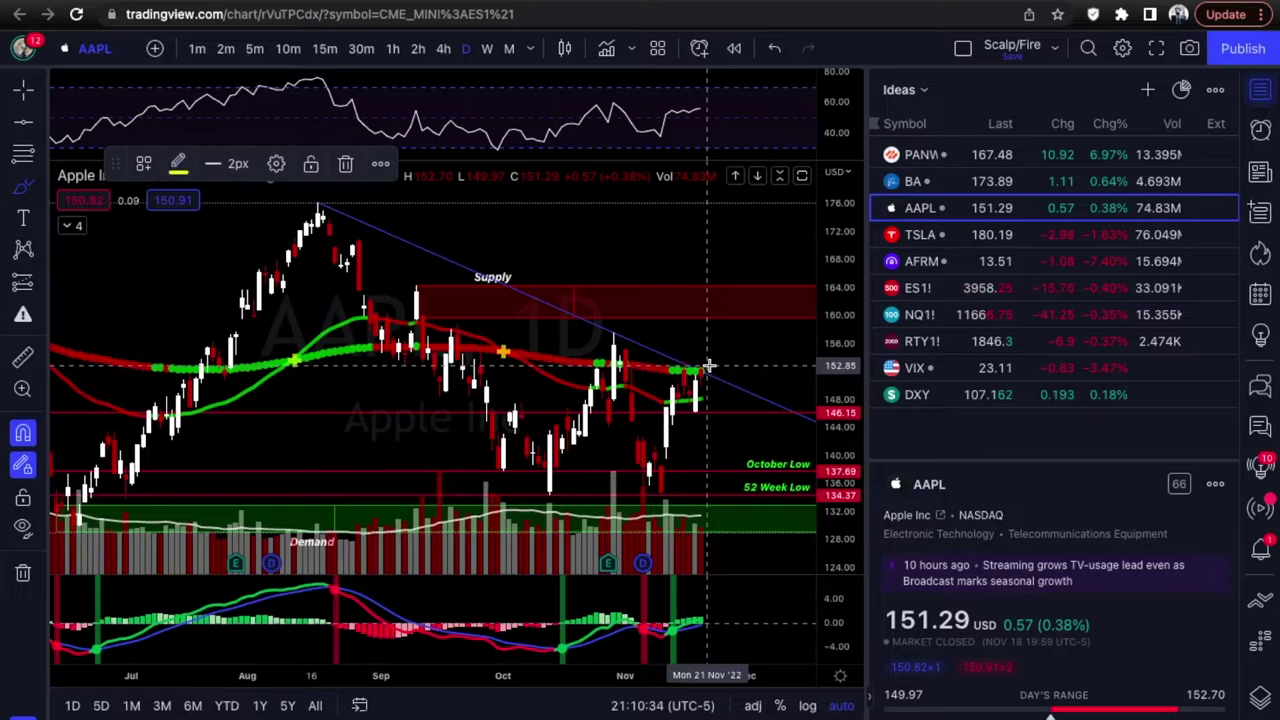
{"action": "mouse_move", "coordinate": [710, 335]}
{"action": "left_mouse_down"}
{"action": "mouse_move", "coordinate": [717, 321]}
{"action": "mouse_move", "coordinate": [743, 340]}
{"action": "left_mouse_up"}
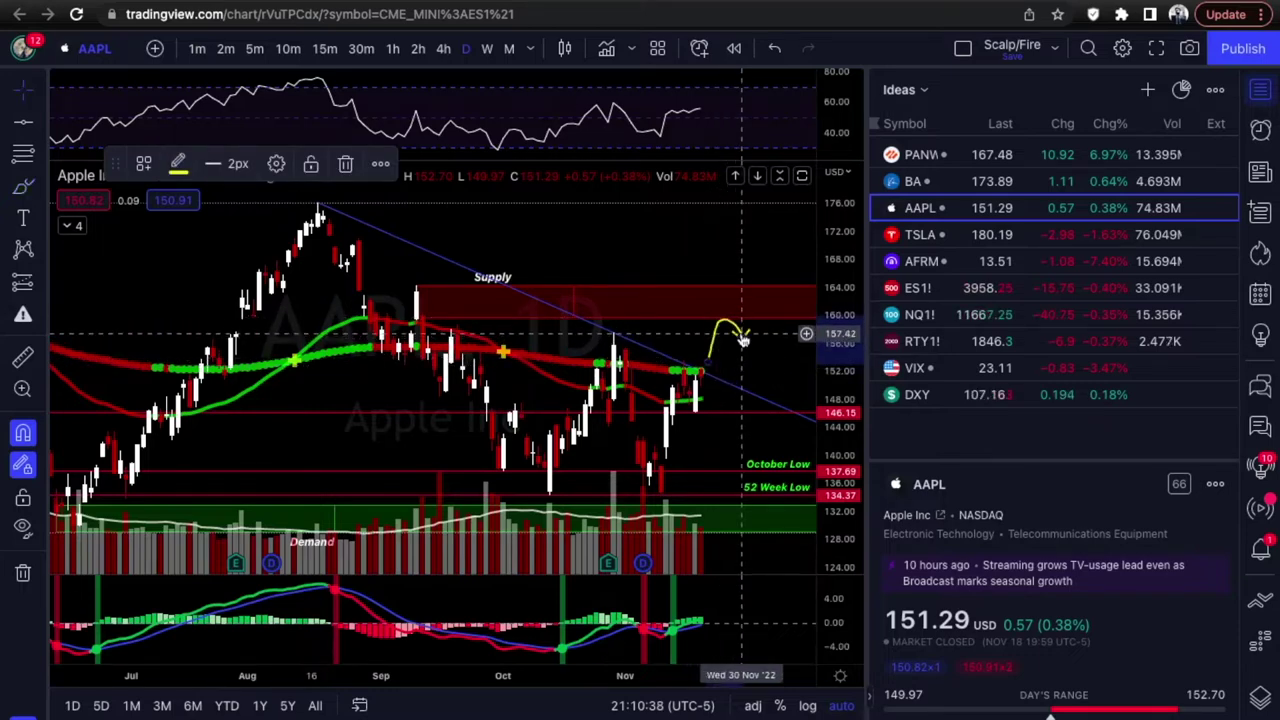
{"action": "key", "text": "ctrl+z"}
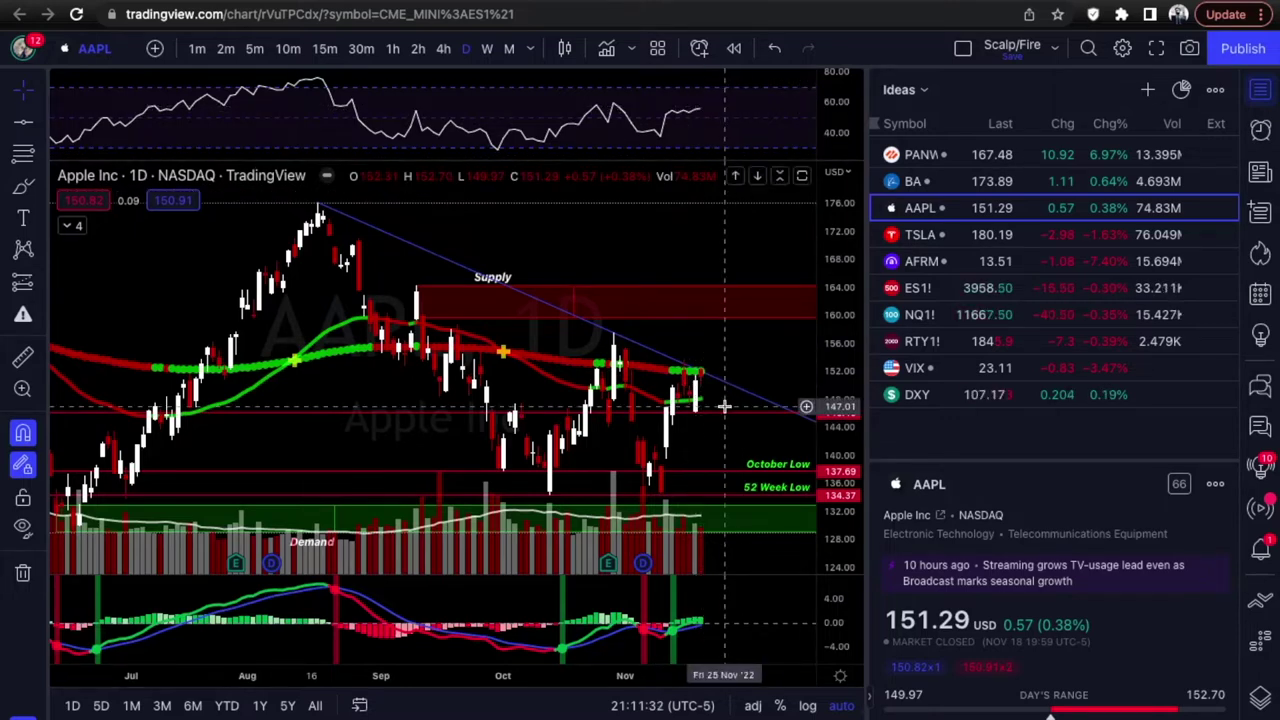
Sketch a curved brush arrow right of the last Apple candles, then undo it
{"action": "key", "text": "alt+b"}
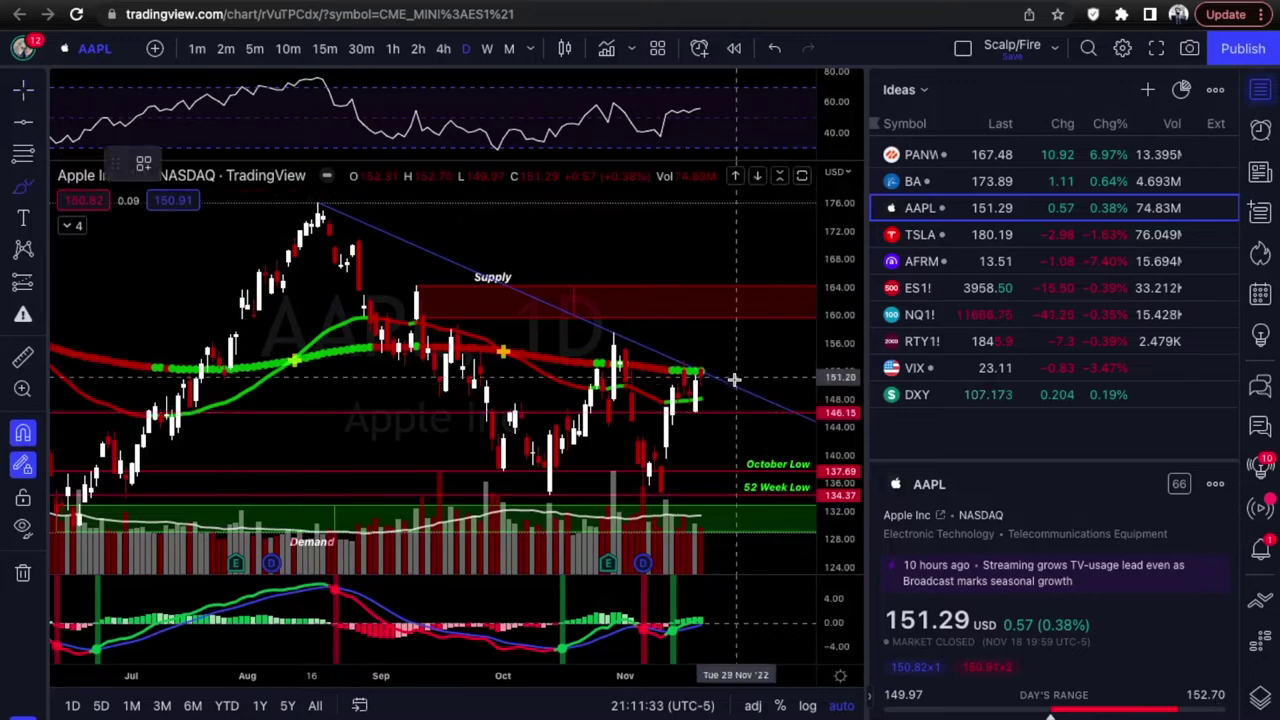
{"action": "left_click_drag", "start_coordinate": [710, 378], "coordinate": [727, 406]}
{"action": "key", "text": "super+z"}
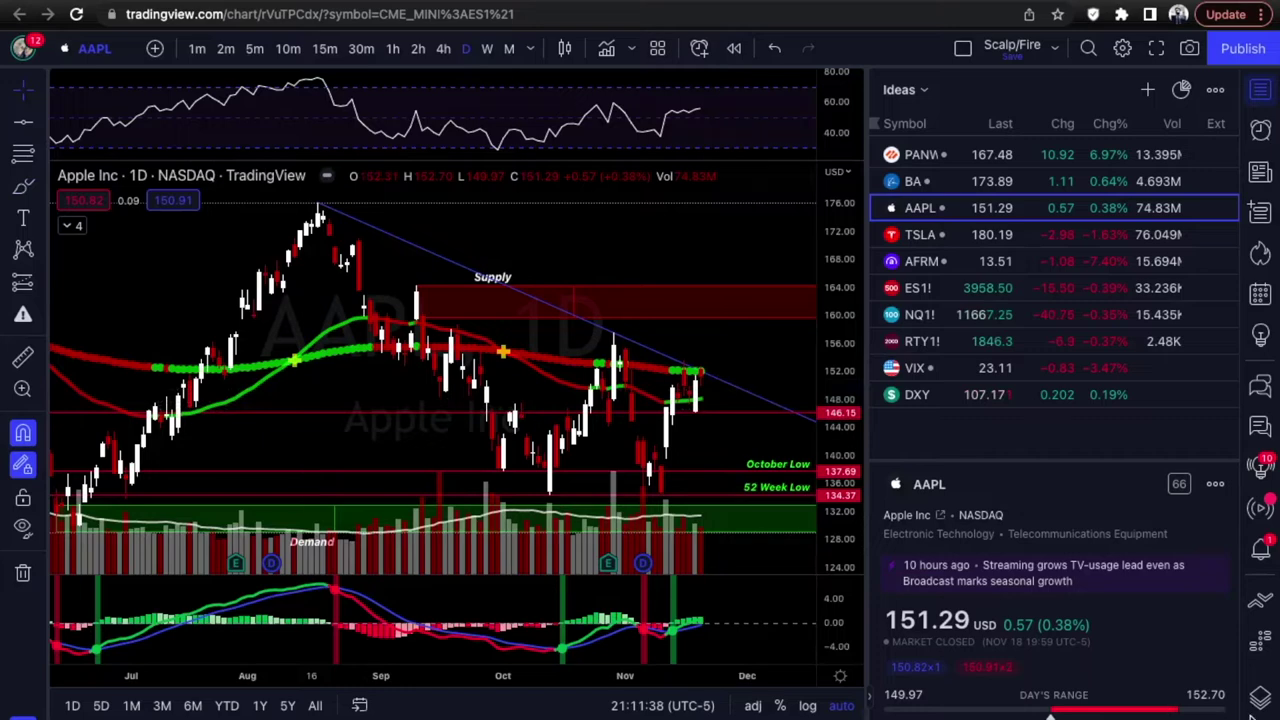
Move down the watchlist to Tesla and set its chart to the 4-hour interval
{"action": "left_click", "coordinate": [23, 187]}
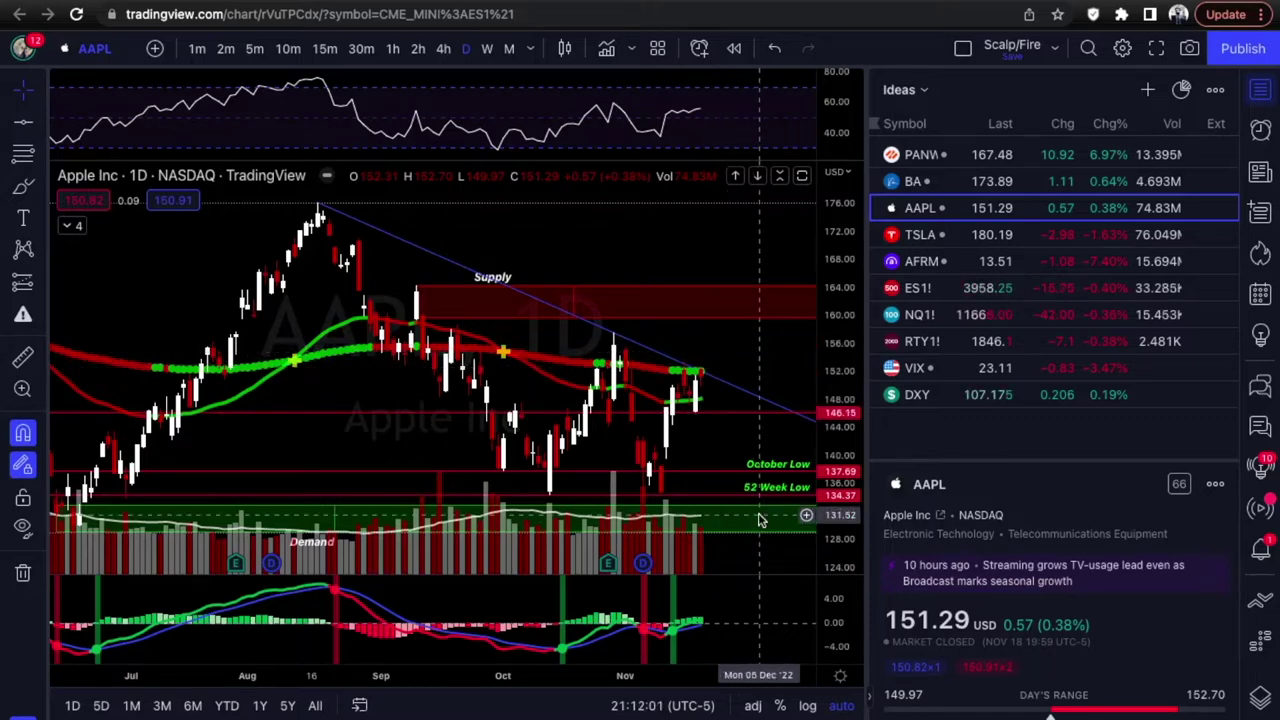
{"action": "key", "text": "Down"}
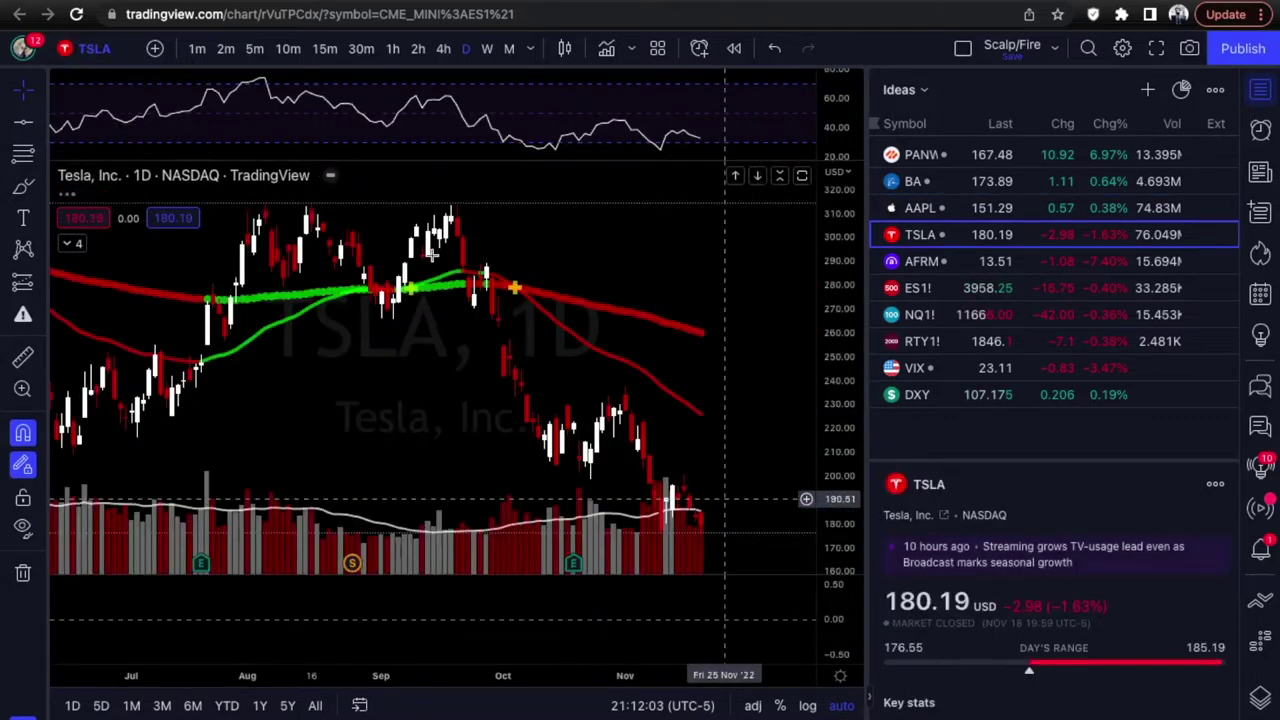
{"action": "left_click", "coordinate": [443, 49]}
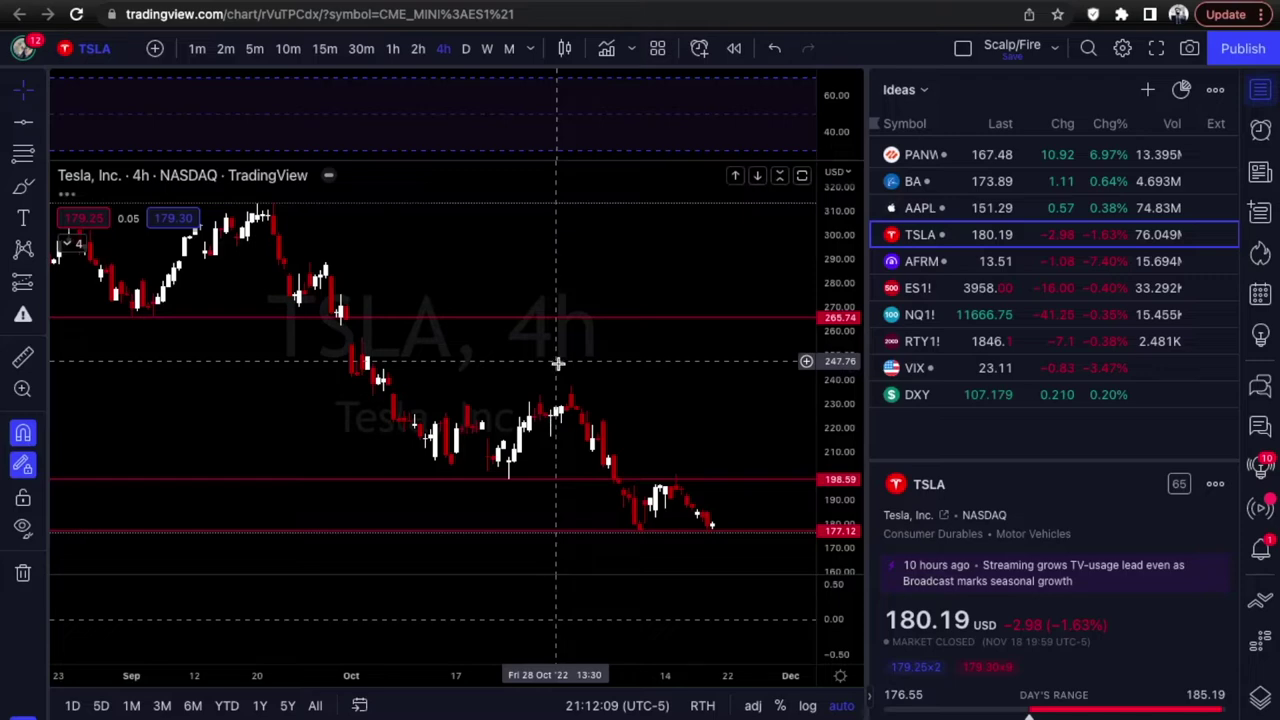
Zoom the Tesla 4h chart out and back in, then drag the price axis to make candles taller
{"action": "scroll", "coordinate": [645, 345], "scroll_direction": "down", "scroll_amount": 2}
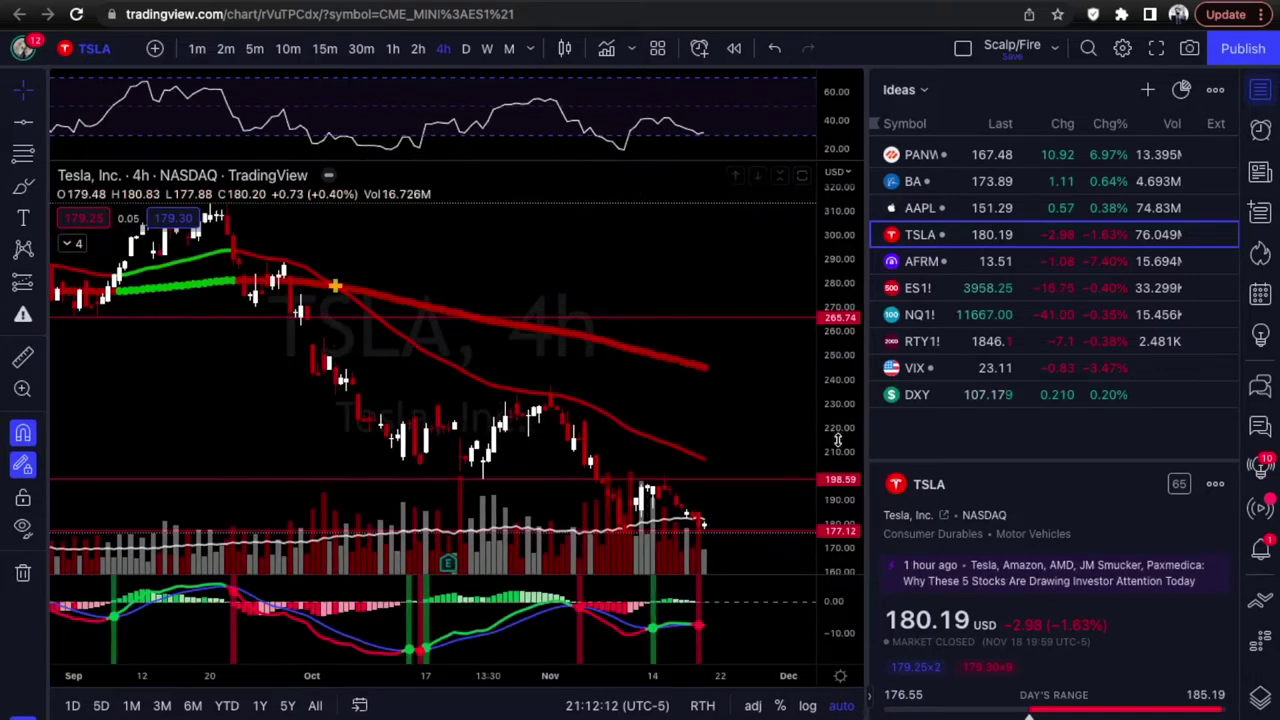
{"action": "scroll", "coordinate": [693, 355], "scroll_direction": "down", "scroll_amount": 3}
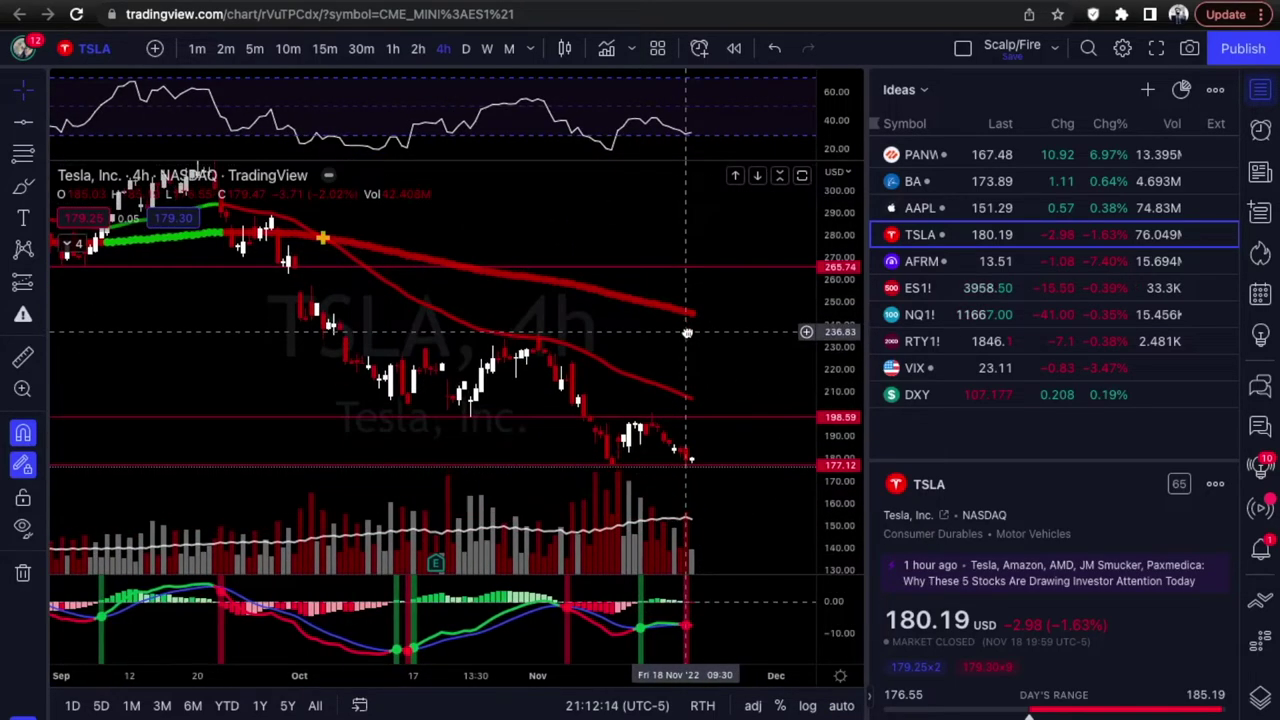
{"action": "scroll", "coordinate": [609, 401], "scroll_direction": "up", "scroll_amount": 5}
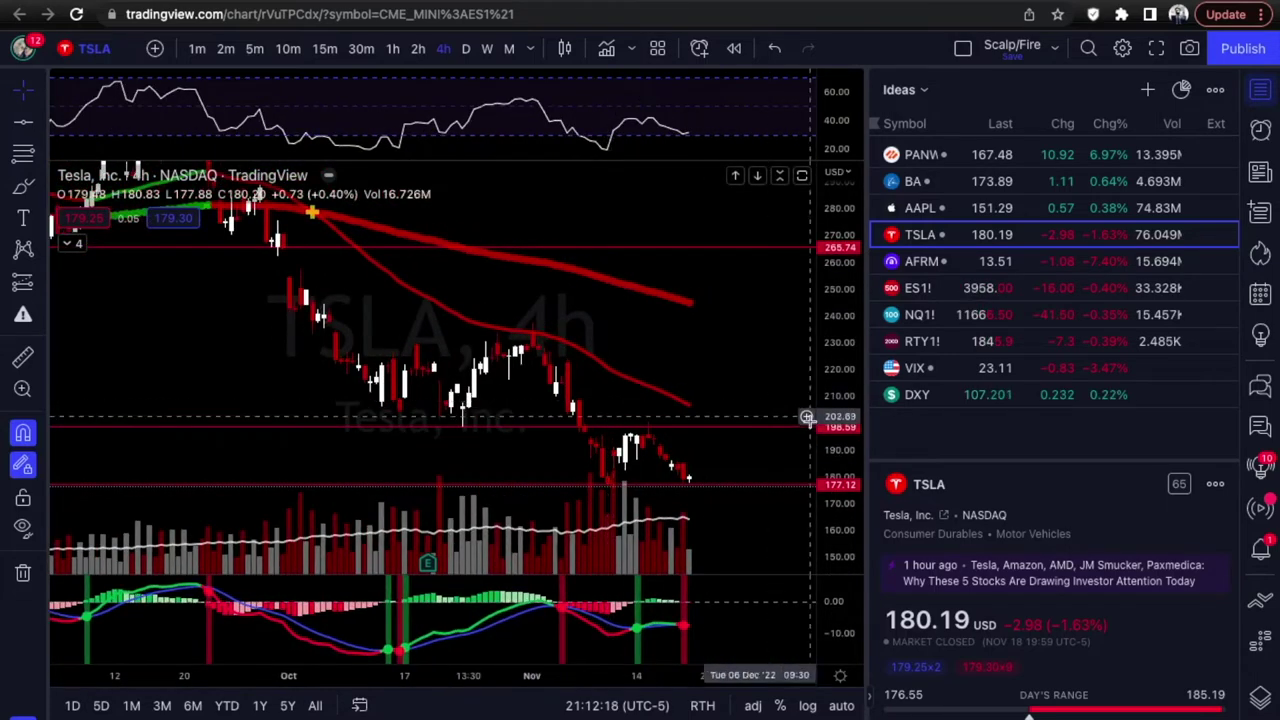
{"action": "left_click_drag", "start_coordinate": [842, 482], "coordinate": [766, 420]}
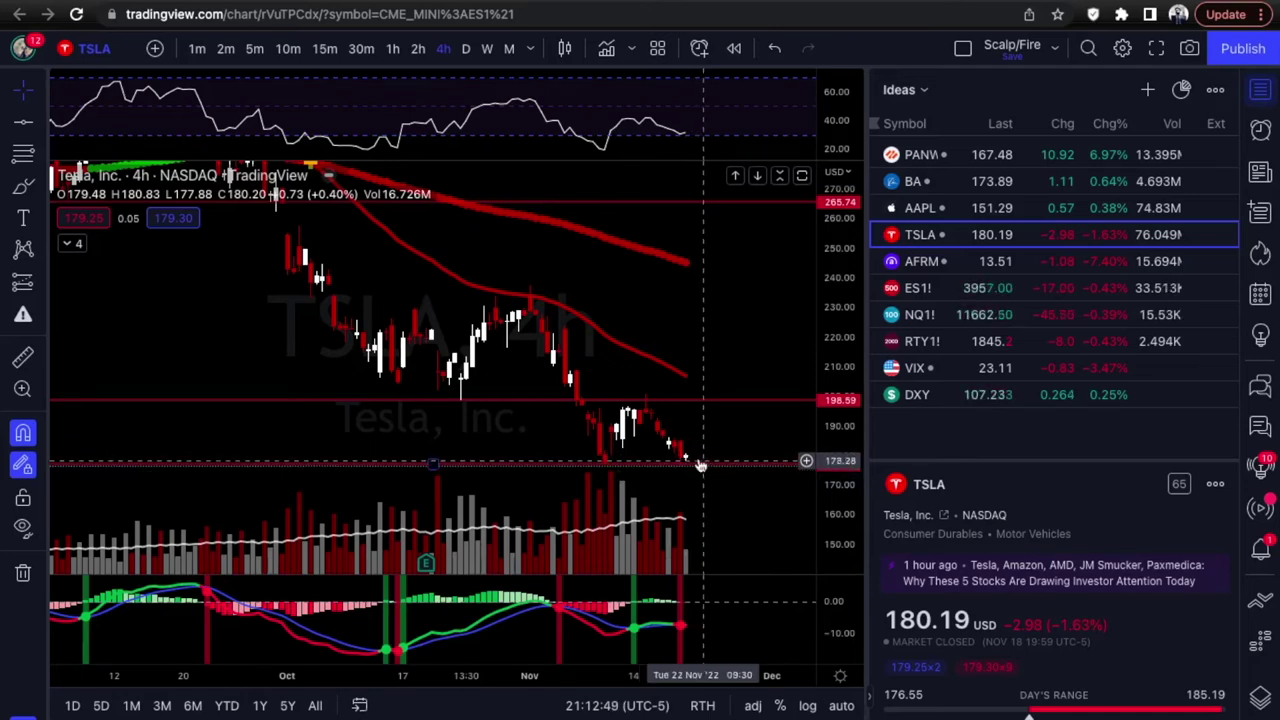
{"action": "key", "text": "alt+t"}
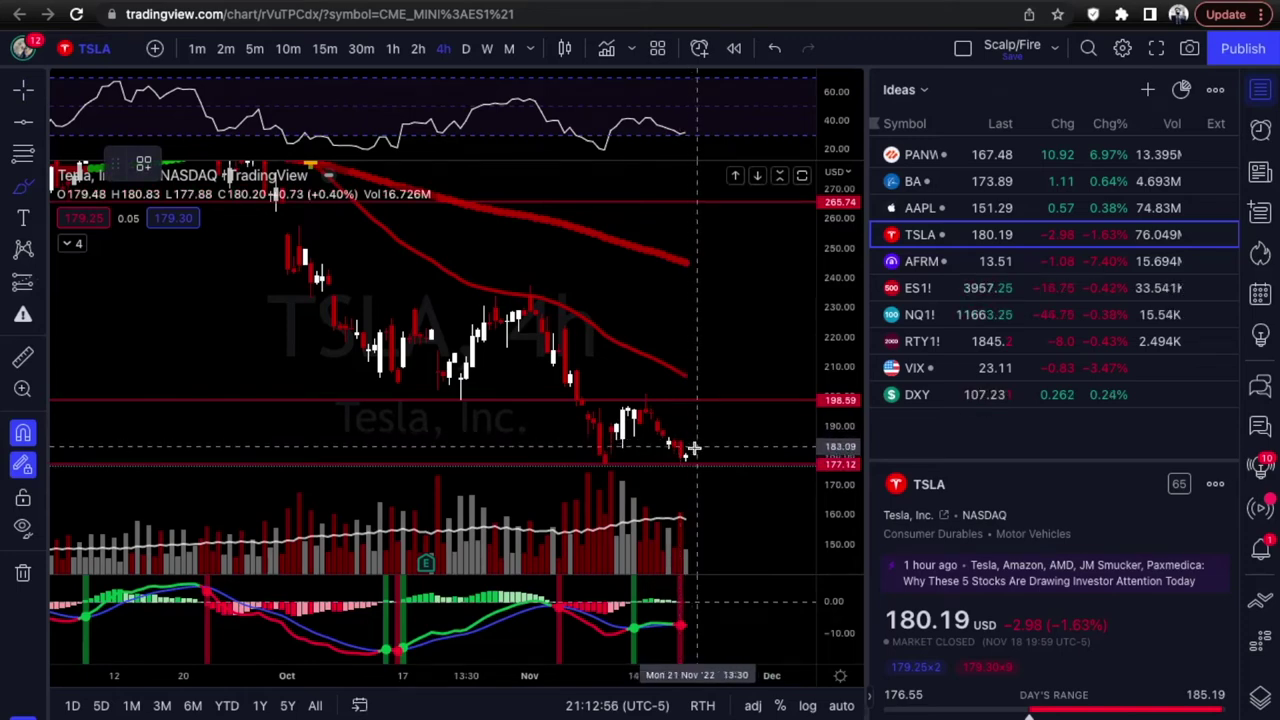
{"action": "mouse_move", "coordinate": [690, 456]}
{"action": "left_mouse_down"}
{"action": "mouse_move", "coordinate": [710, 402]}
{"action": "mouse_move", "coordinate": [731, 422]}
{"action": "left_mouse_up"}
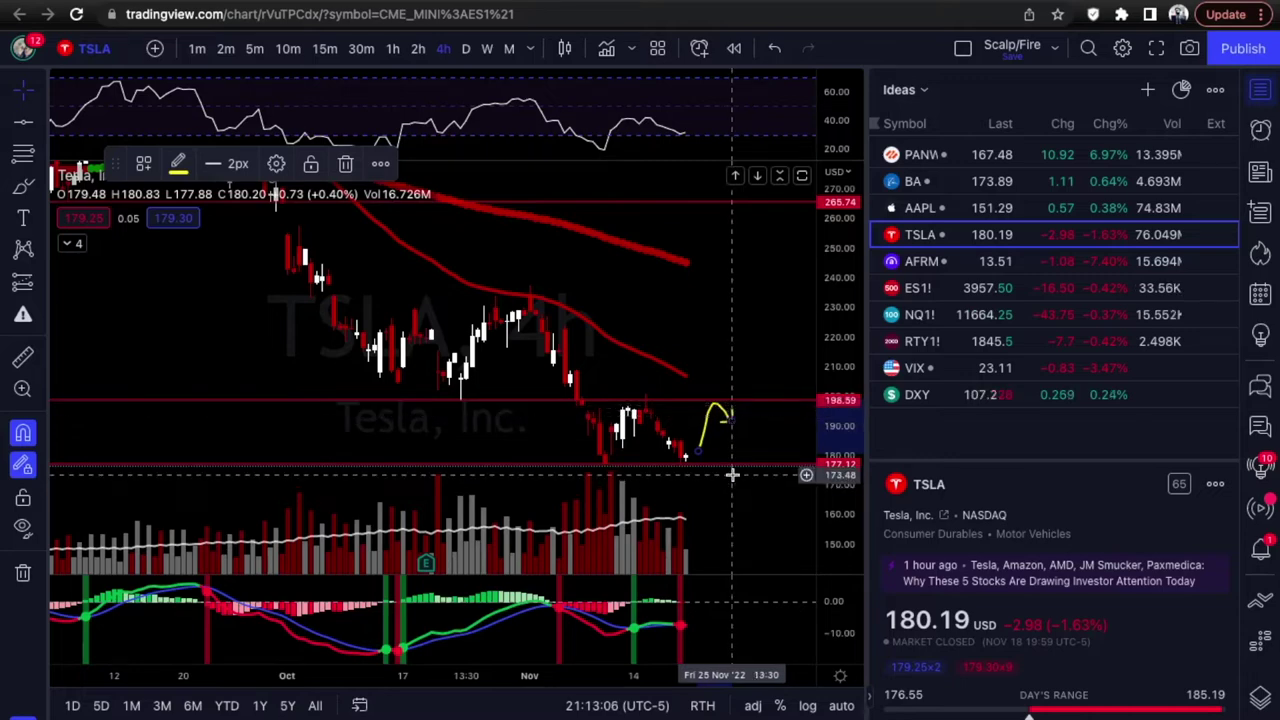
{"action": "key", "text": "Delete"}
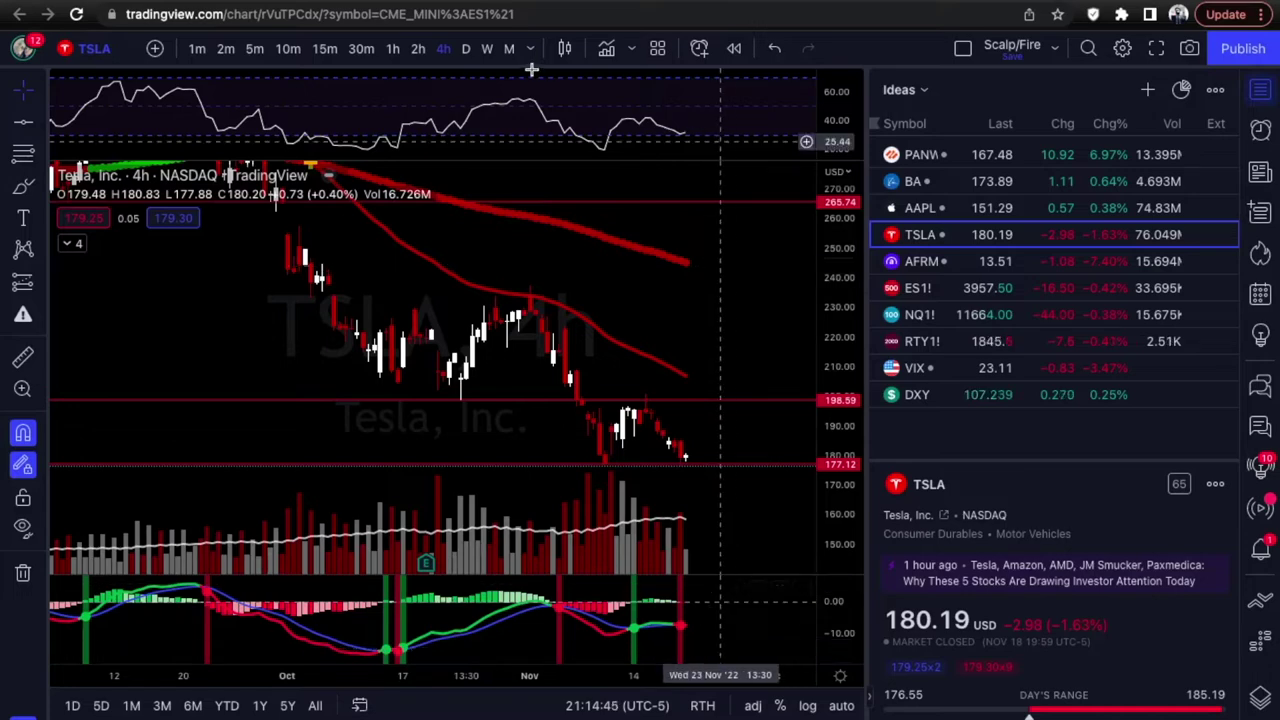
Change Tesla's chart interval from 4h to D, showing price 180.19 above the 177.12 level
{"action": "left_click", "coordinate": [466, 49]}
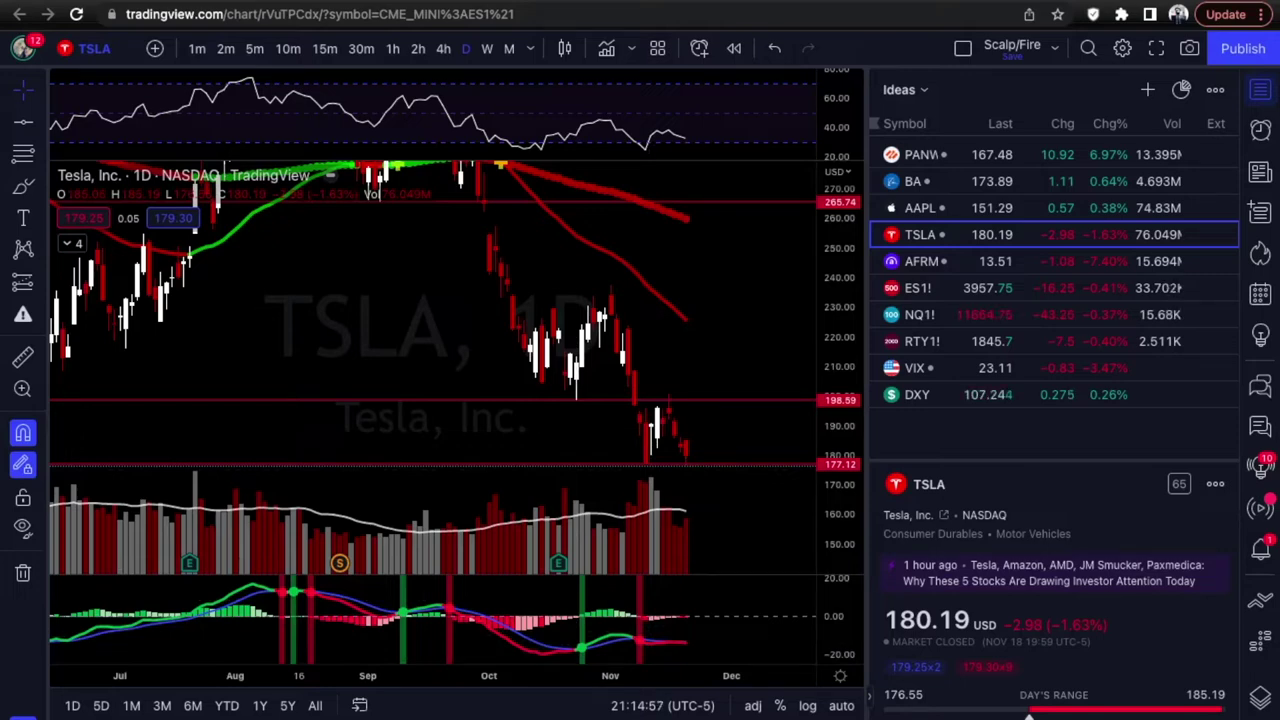
Draw a descending trend line from the mid-October low near 204.16 through the November low at 177.12
{"action": "key", "text": "alt+t"}
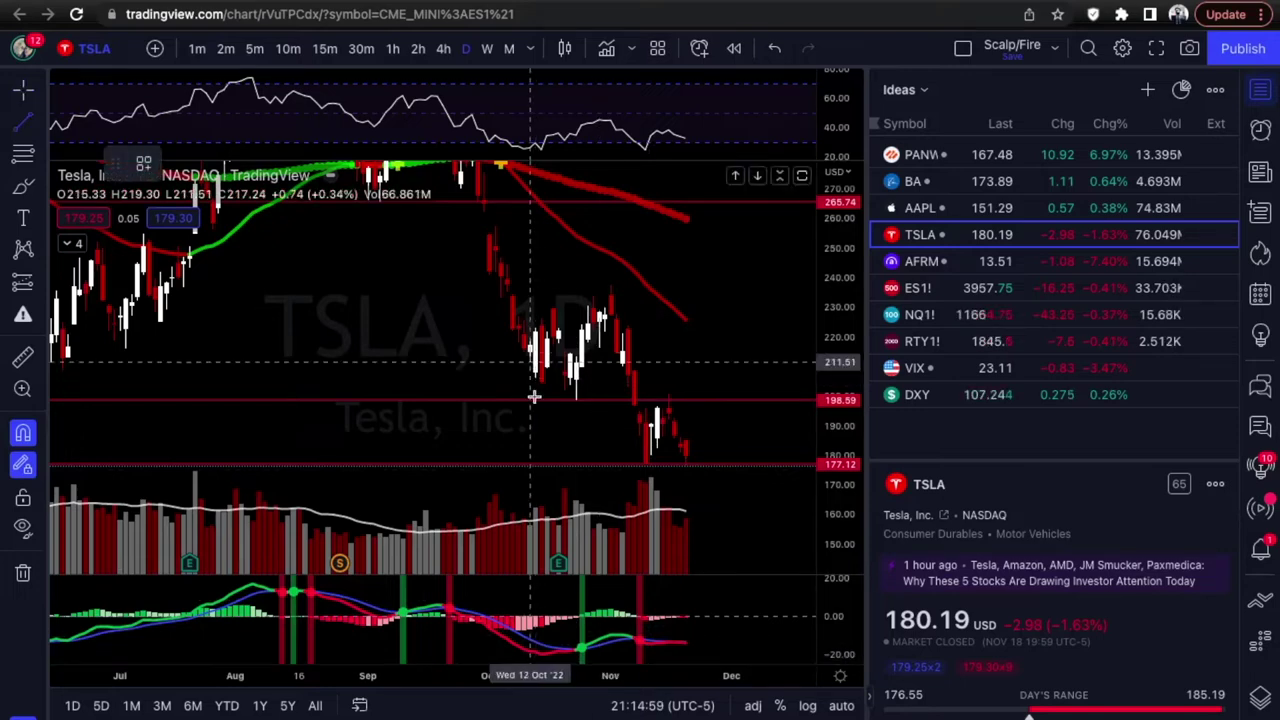
{"action": "left_click", "coordinate": [570, 428]}
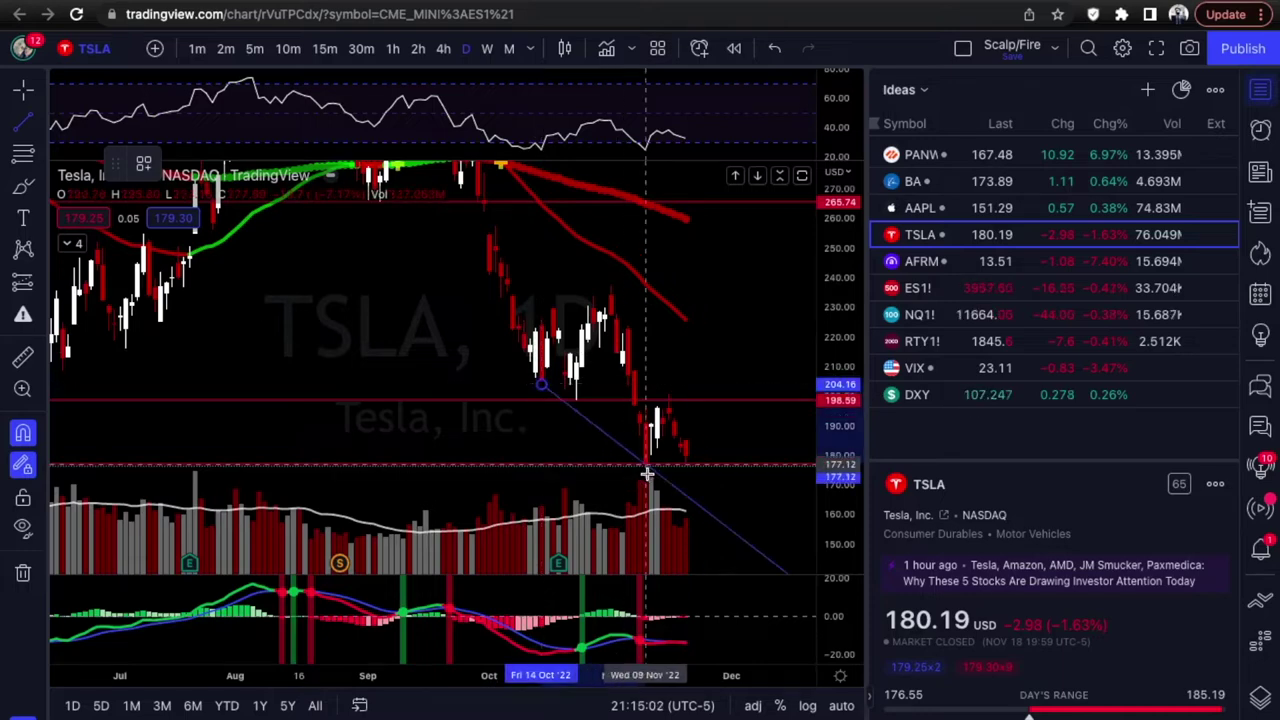
{"action": "left_click", "coordinate": [648, 466]}
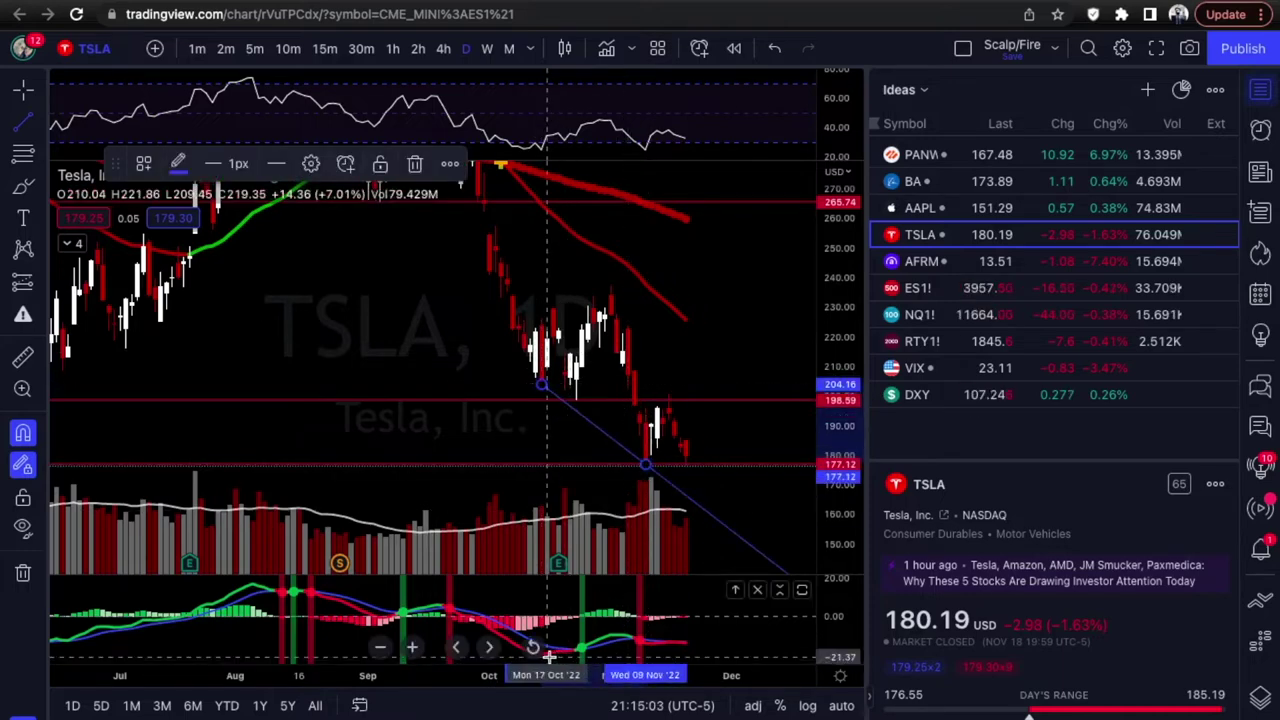
{"action": "left_click", "coordinate": [690, 648]}
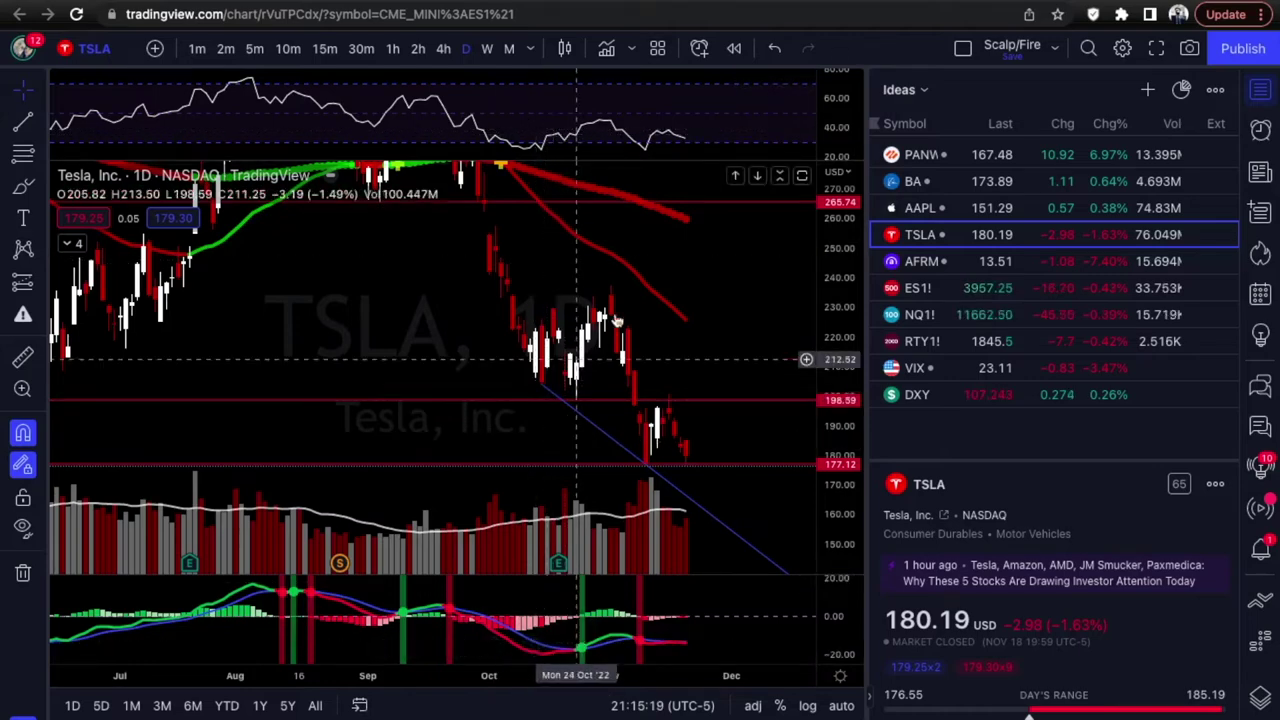
Delete the blue trend line from the TSLA daily chart
{"action": "scroll", "coordinate": [630, 305], "scroll_direction": "up", "scroll_amount": 1}
{"action": "left_click", "coordinate": [583, 433]}
{"action": "key", "text": "Delete"}
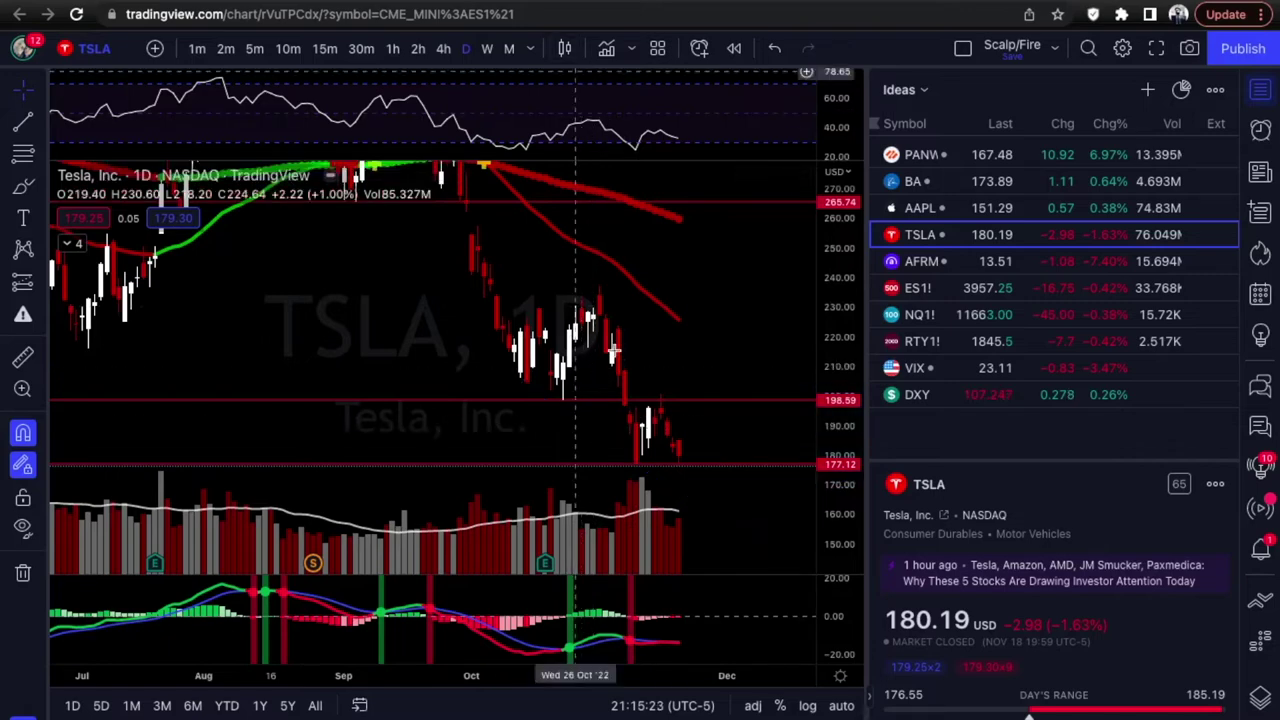
Check the red 198.59 level, then switch TSLA back to the 4h timeframe
{"action": "scroll", "coordinate": [612, 350], "scroll_direction": "up", "scroll_amount": 1}
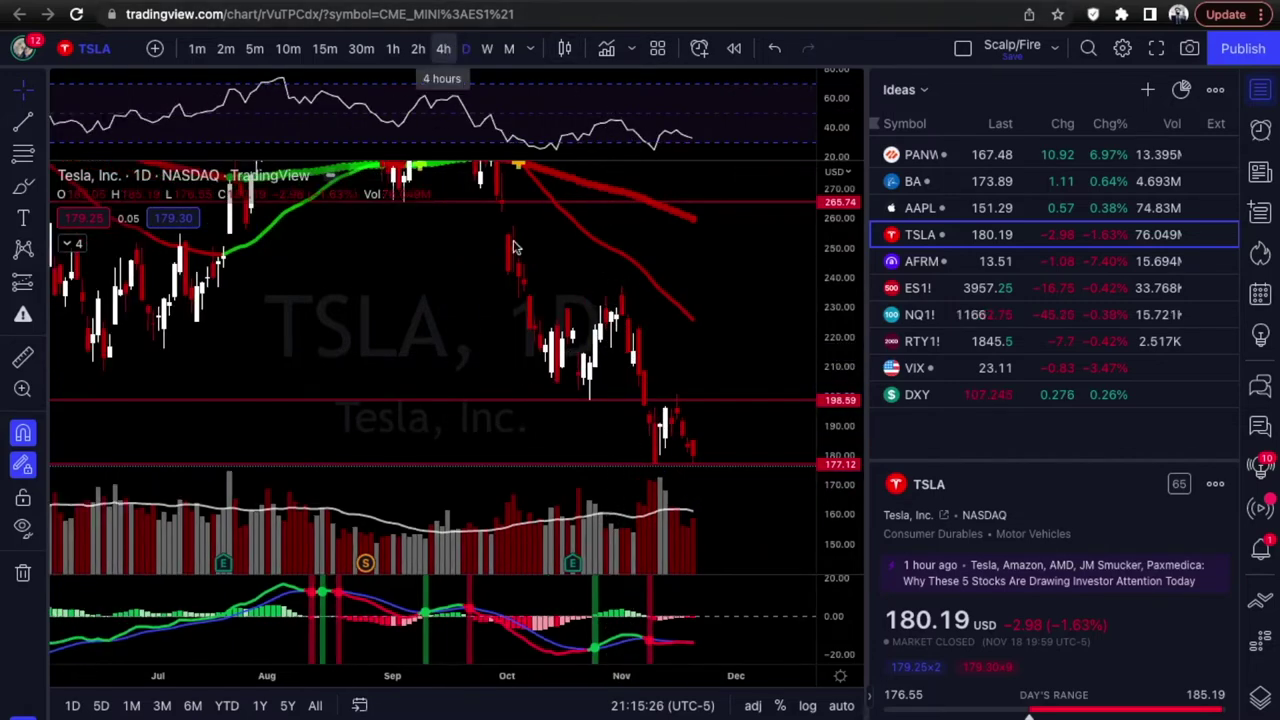
{"action": "left_click", "coordinate": [675, 401]}
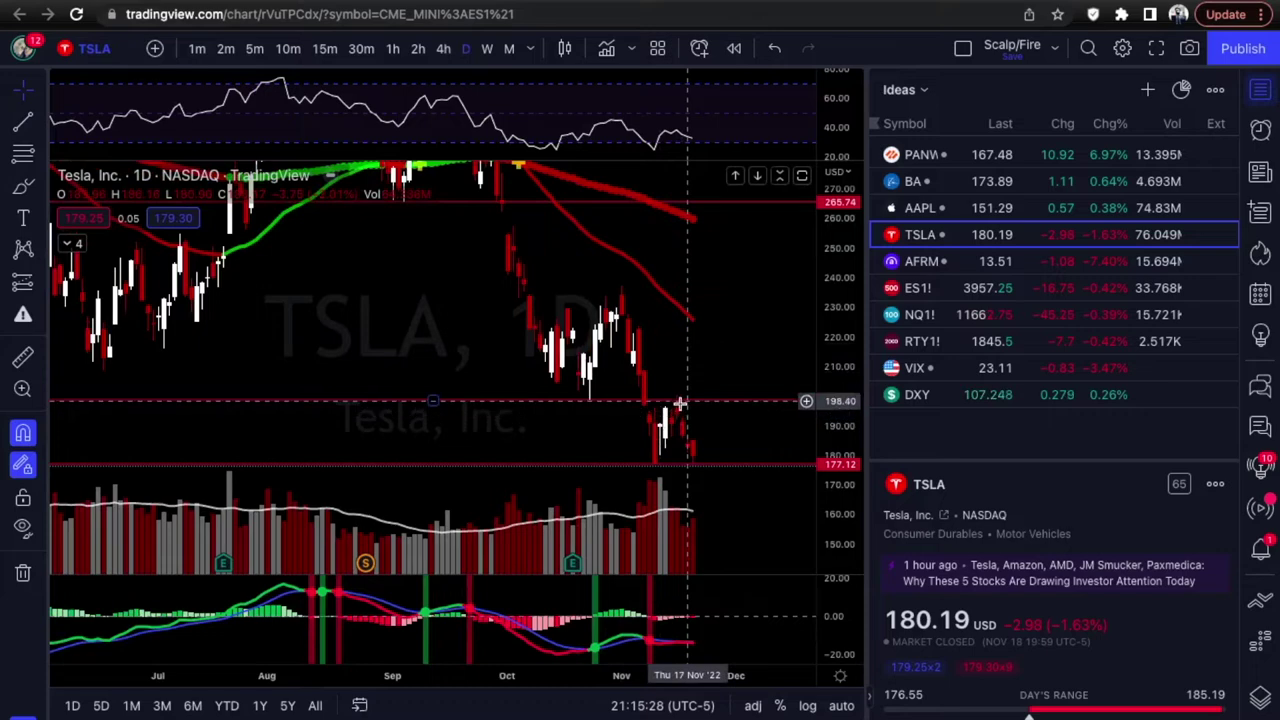
{"action": "left_click", "coordinate": [545, 107]}
{"action": "left_click", "coordinate": [446, 50]}
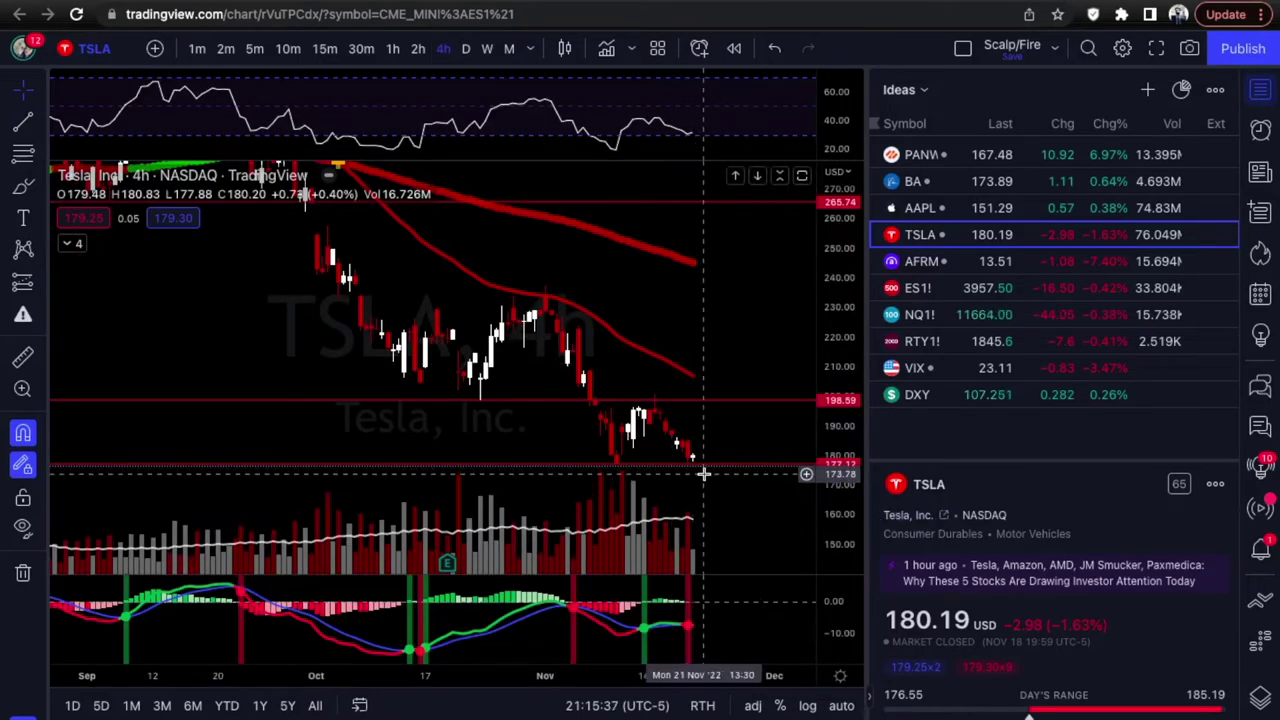
Open AFRM on the daily timeframe and frame recent candles near the 16.74 and 18.49 levels
{"action": "left_click", "coordinate": [1008, 258]}
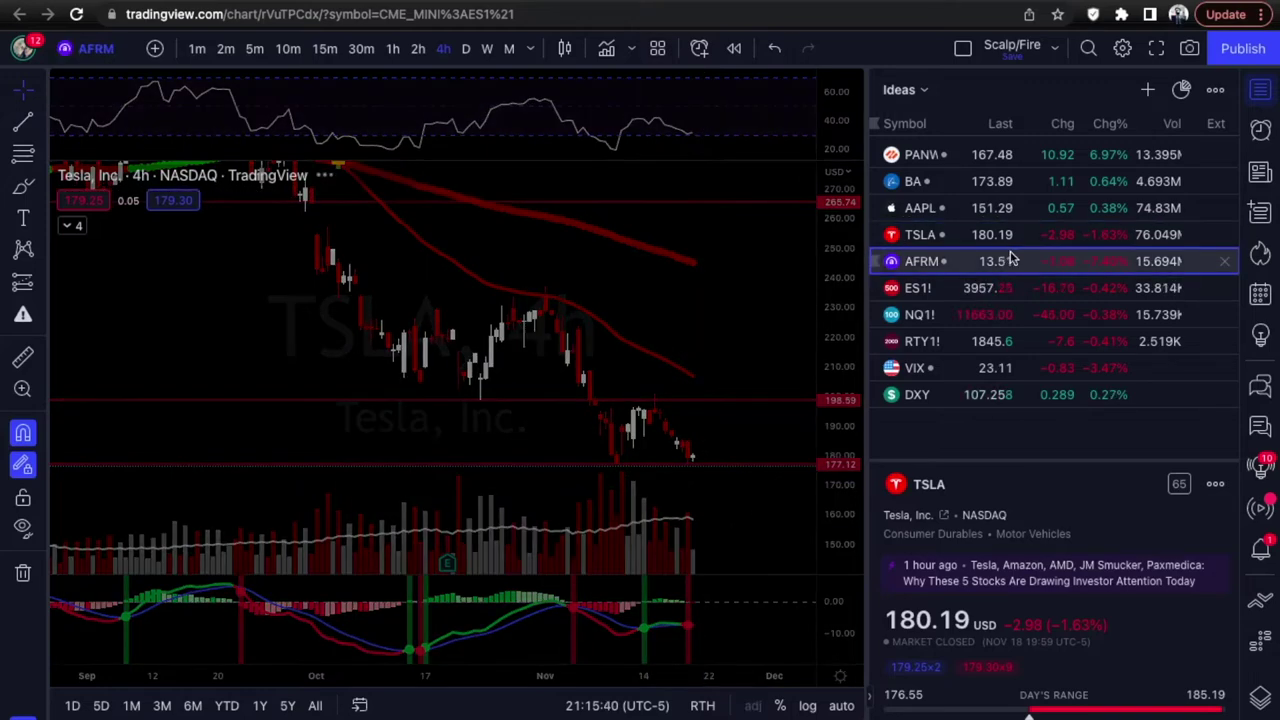
{"action": "left_click", "coordinate": [467, 50]}
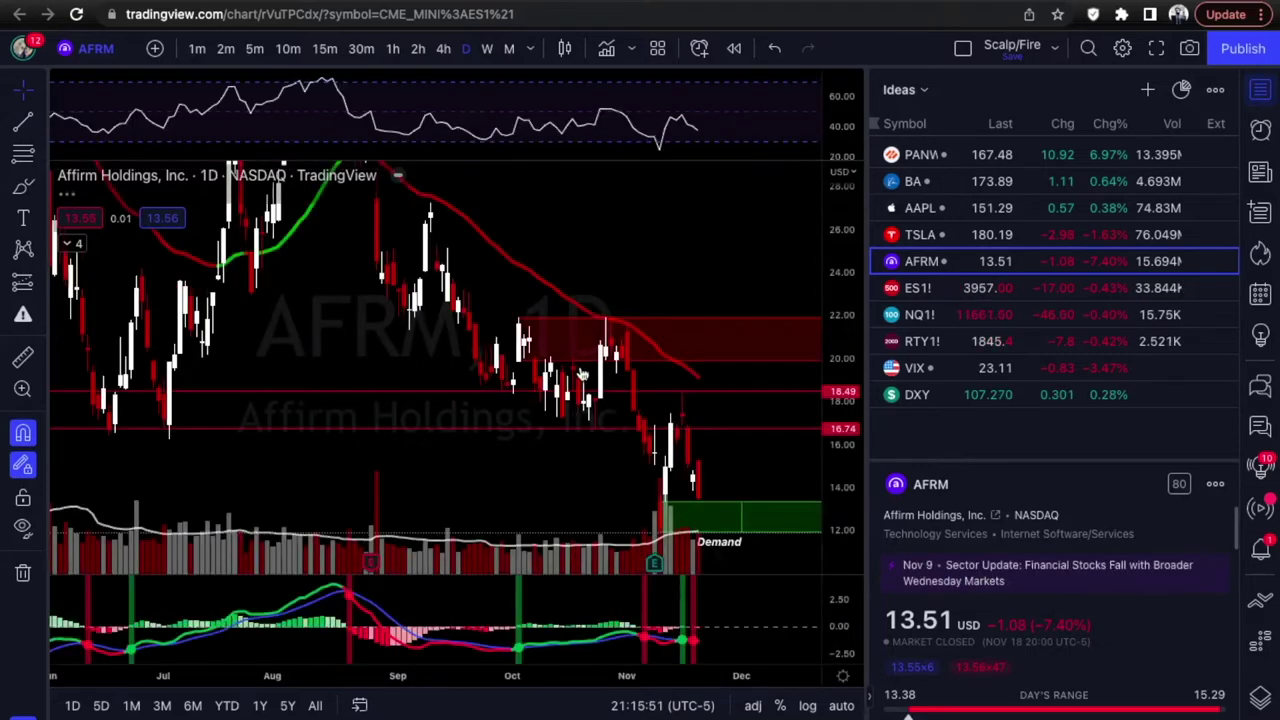
{"action": "scroll", "coordinate": [582, 374], "scroll_direction": "up", "scroll_amount": 3}
{"action": "scroll", "coordinate": [690, 410], "scroll_direction": "up", "scroll_amount": 1}
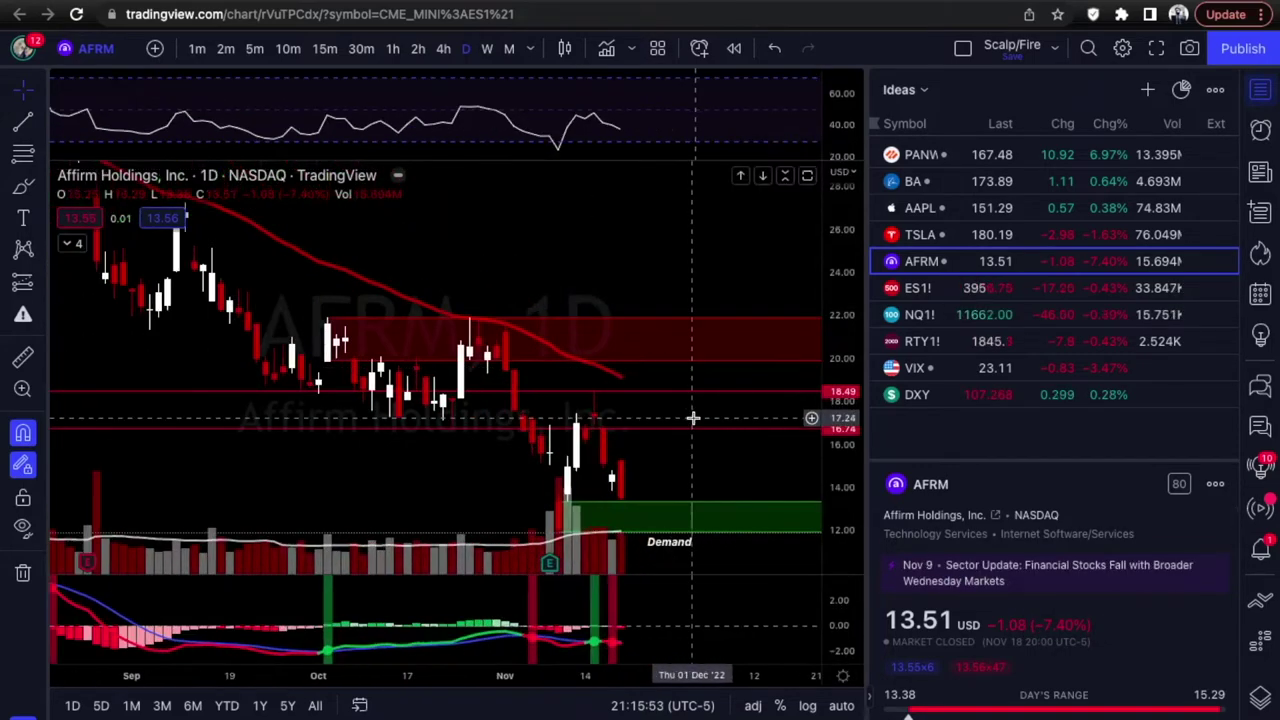
{"action": "scroll", "coordinate": [692, 419], "scroll_direction": "up", "scroll_amount": 2}
{"action": "scroll", "coordinate": [654, 440], "scroll_direction": "up", "scroll_amount": 1}
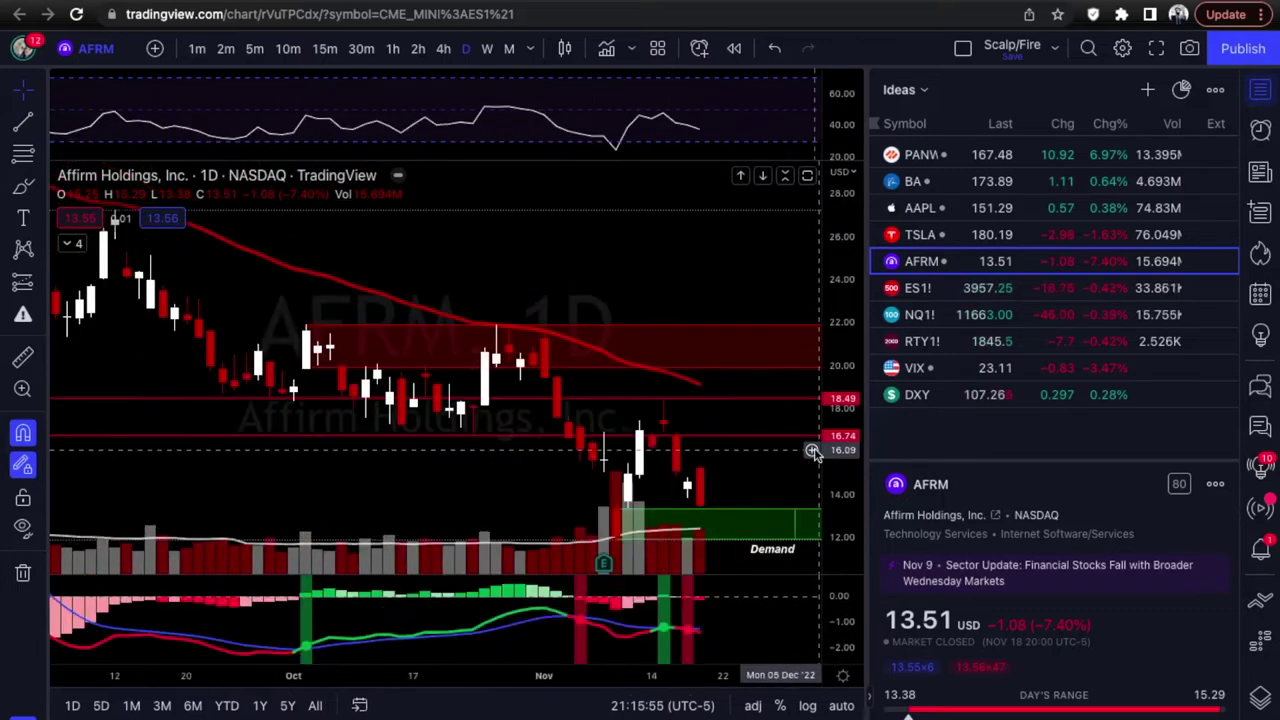
{"action": "left_click_drag", "start_coordinate": [813, 452], "coordinate": [757, 414]}
{"action": "scroll", "coordinate": [757, 414], "scroll_direction": "up", "scroll_amount": 1}
{"action": "scroll", "coordinate": [760, 413], "scroll_direction": "down", "scroll_amount": 2}
{"action": "scroll", "coordinate": [765, 411], "scroll_direction": "down", "scroll_amount": 2}
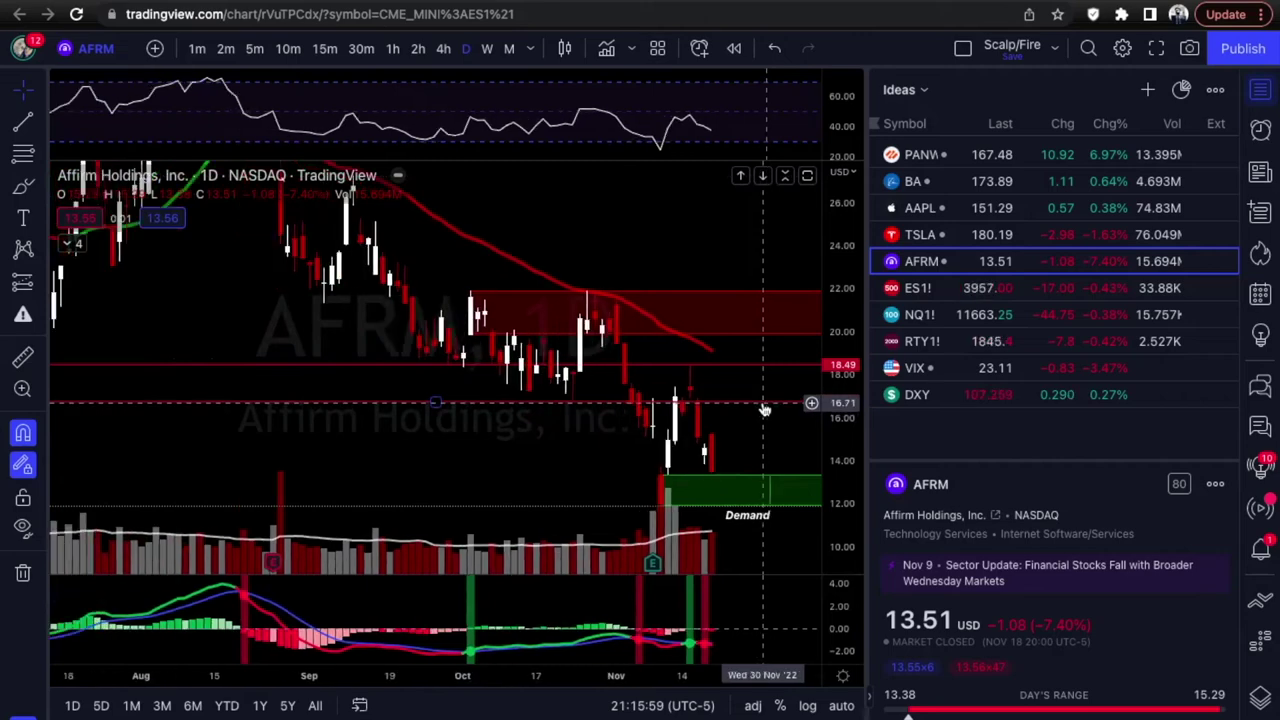
{"action": "scroll", "coordinate": [765, 410], "scroll_direction": "up", "scroll_amount": 1}
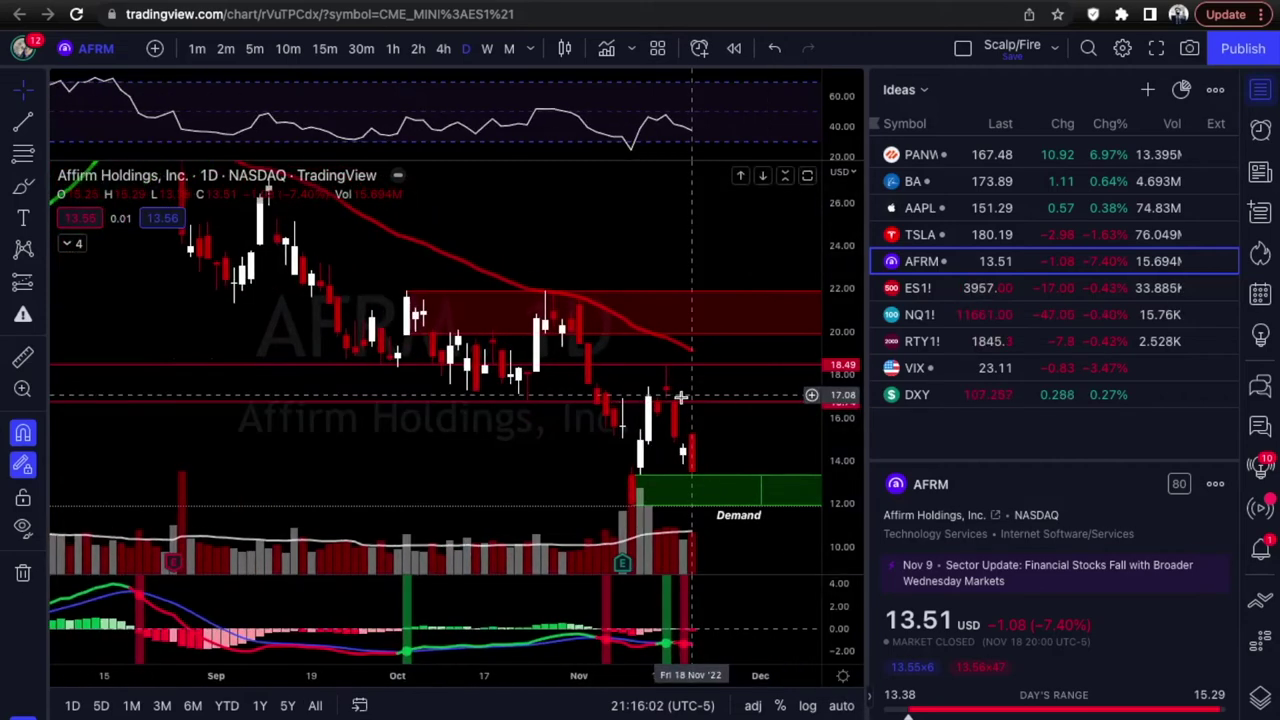
{"action": "scroll", "coordinate": [338, 320], "scroll_direction": "up", "scroll_amount": 1}
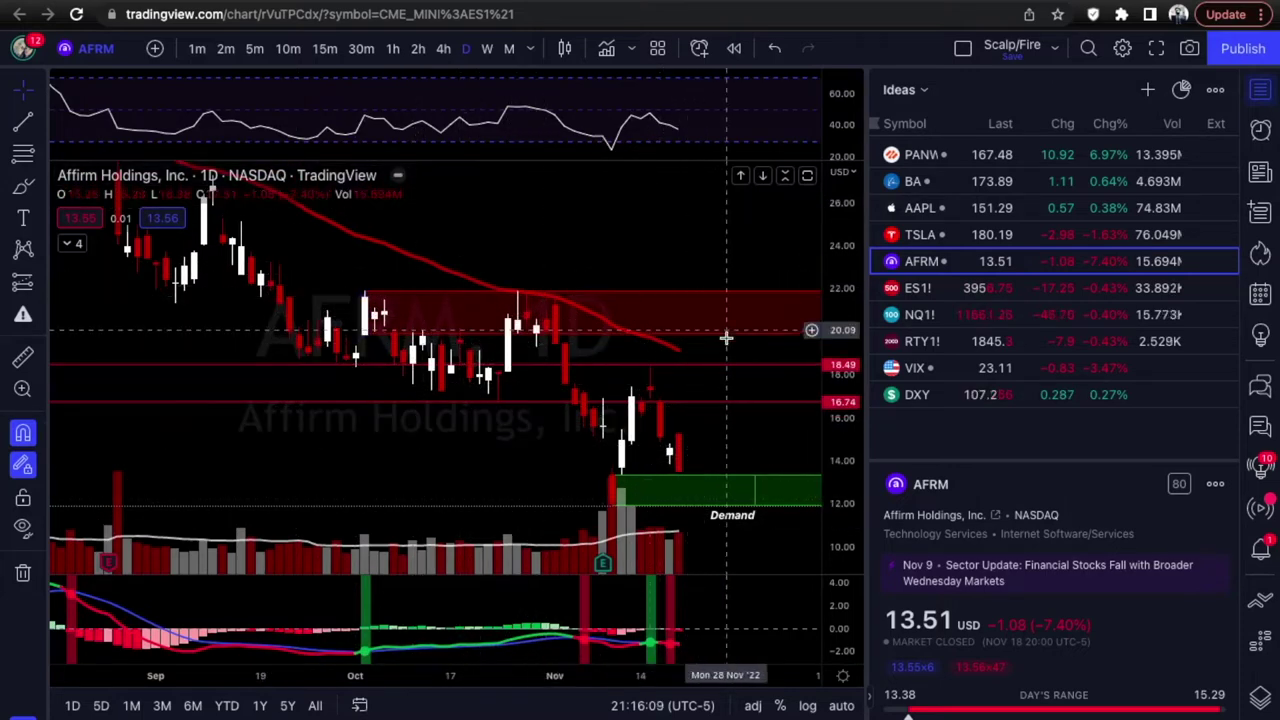
{"action": "scroll", "coordinate": [730, 413], "scroll_direction": "up", "scroll_amount": 1}
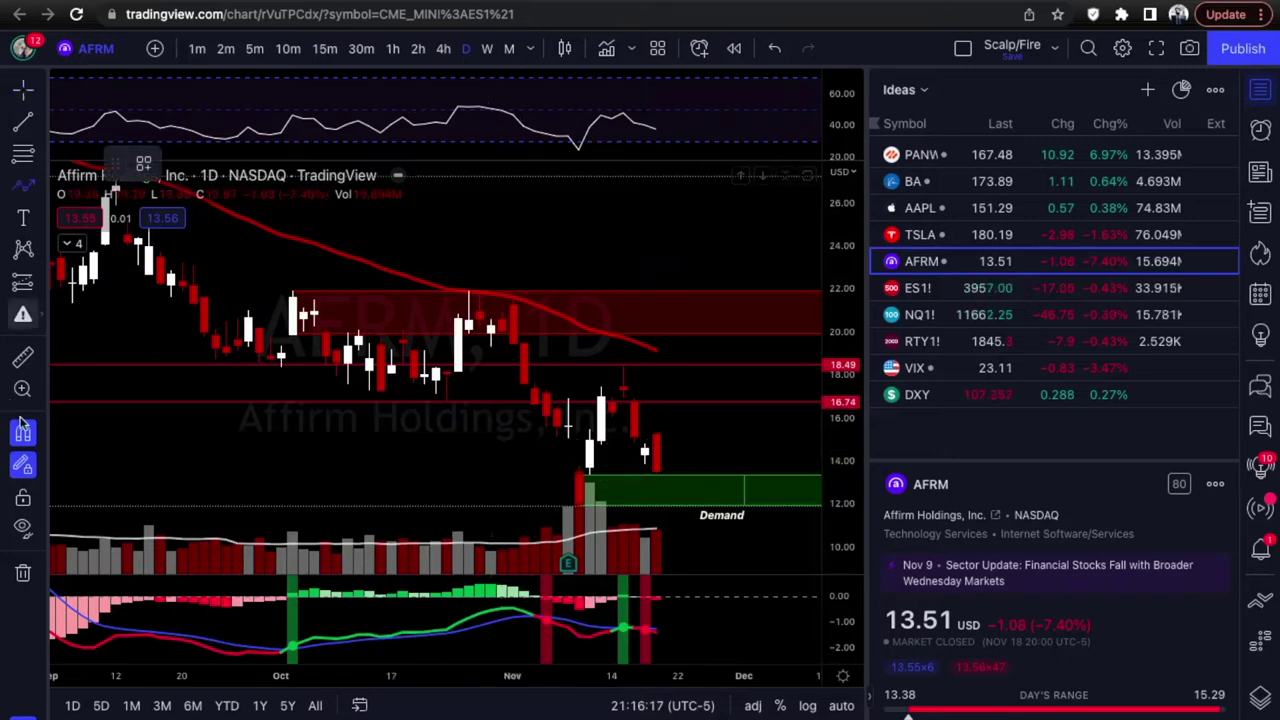
Draw a yellow path dipping into the Demand zone and a curved arrow up toward 16.74
{"action": "left_click", "coordinate": [512, 436]}
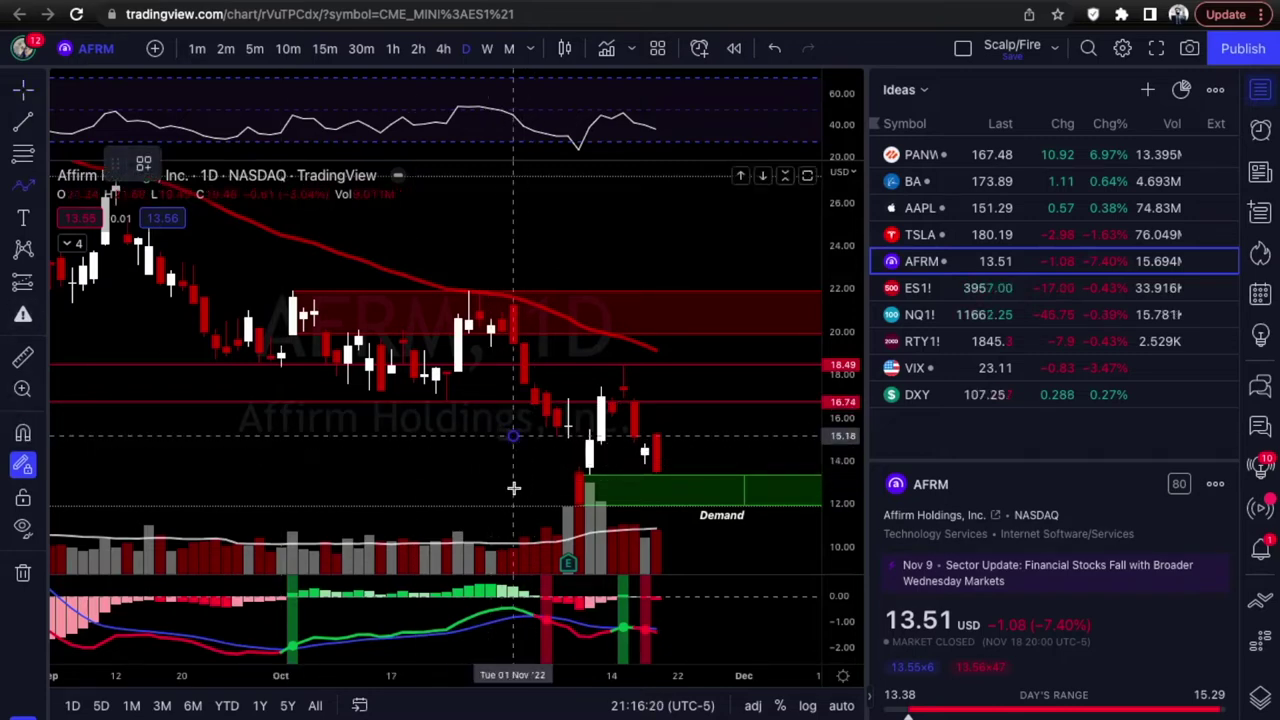
{"action": "left_click", "coordinate": [545, 520]}
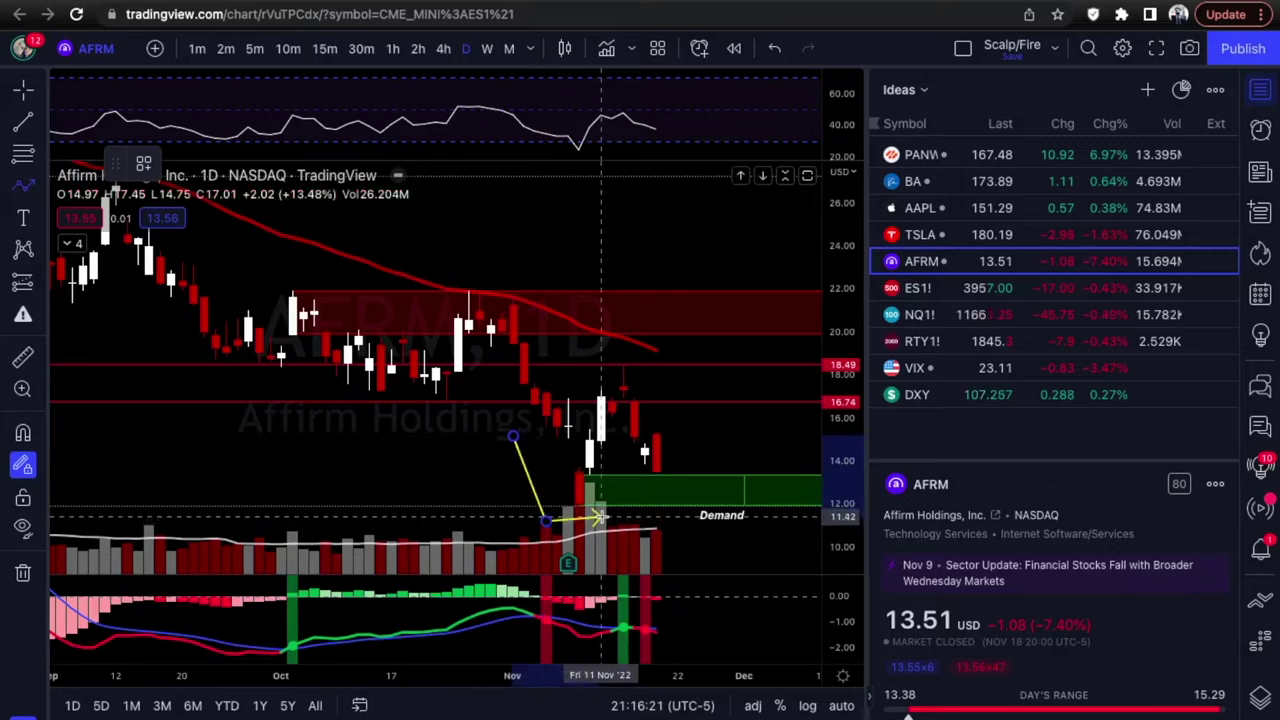
{"action": "left_click", "coordinate": [606, 503]}
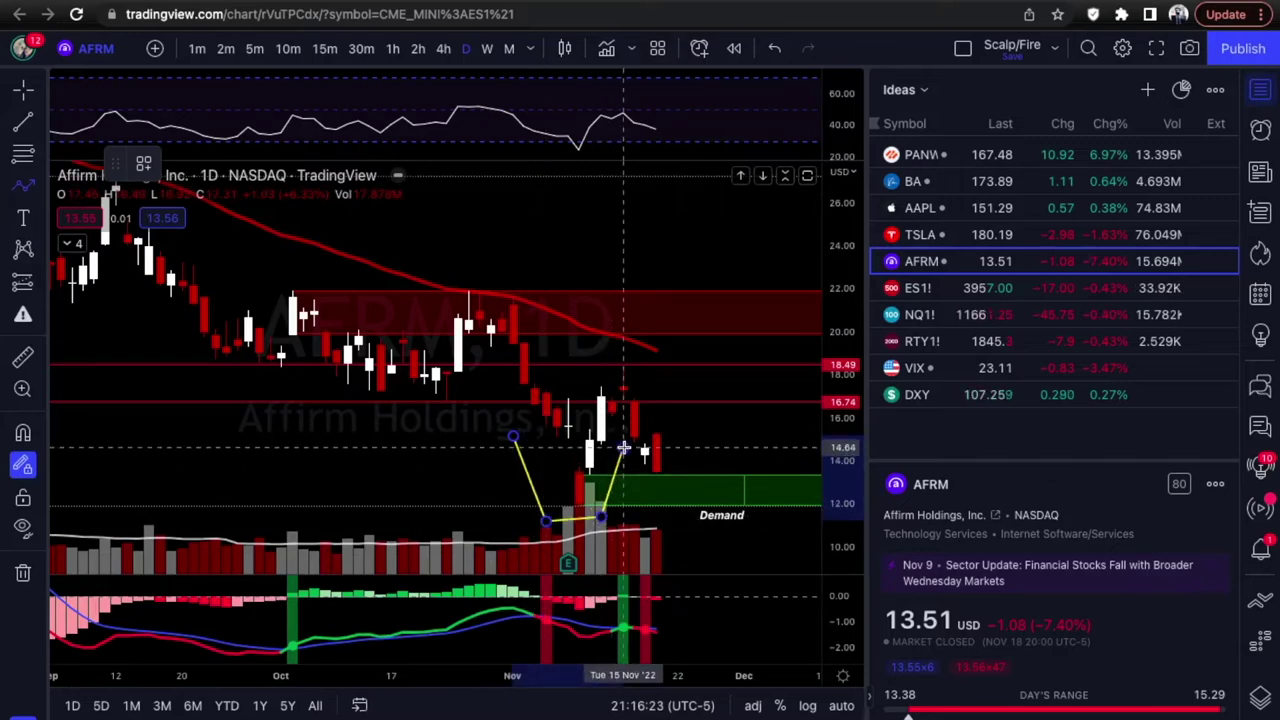
{"action": "left_click", "coordinate": [623, 448]}
{"action": "key", "text": "Escape"}
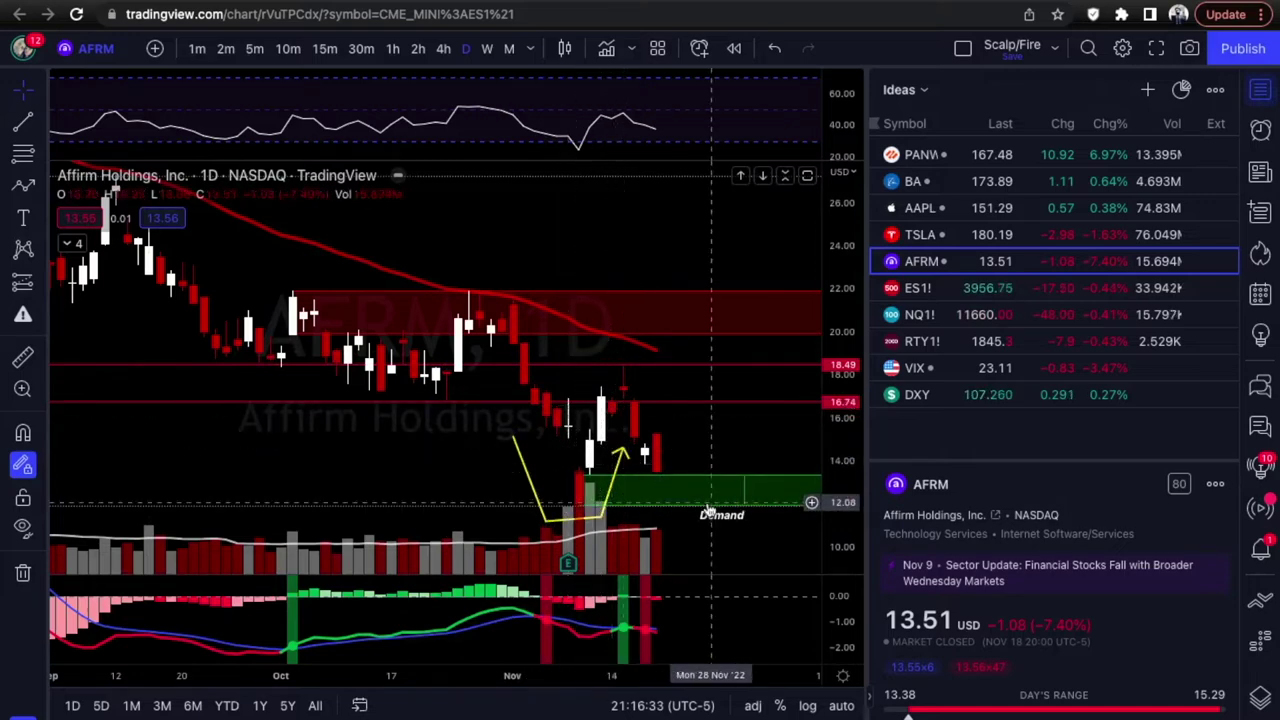
{"action": "mouse_move", "coordinate": [658, 470]}
{"action": "left_mouse_down"}
{"action": "mouse_move", "coordinate": [694, 403]}
{"action": "mouse_move", "coordinate": [716, 412]}
{"action": "left_mouse_up"}
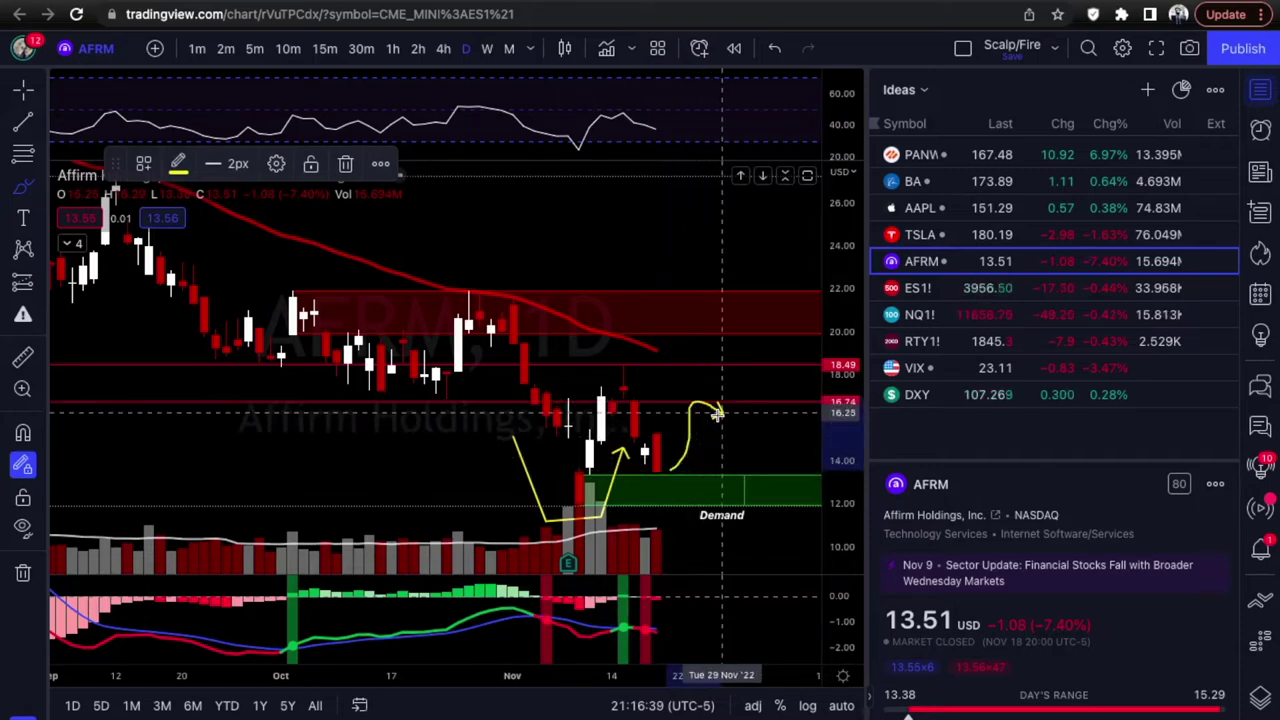